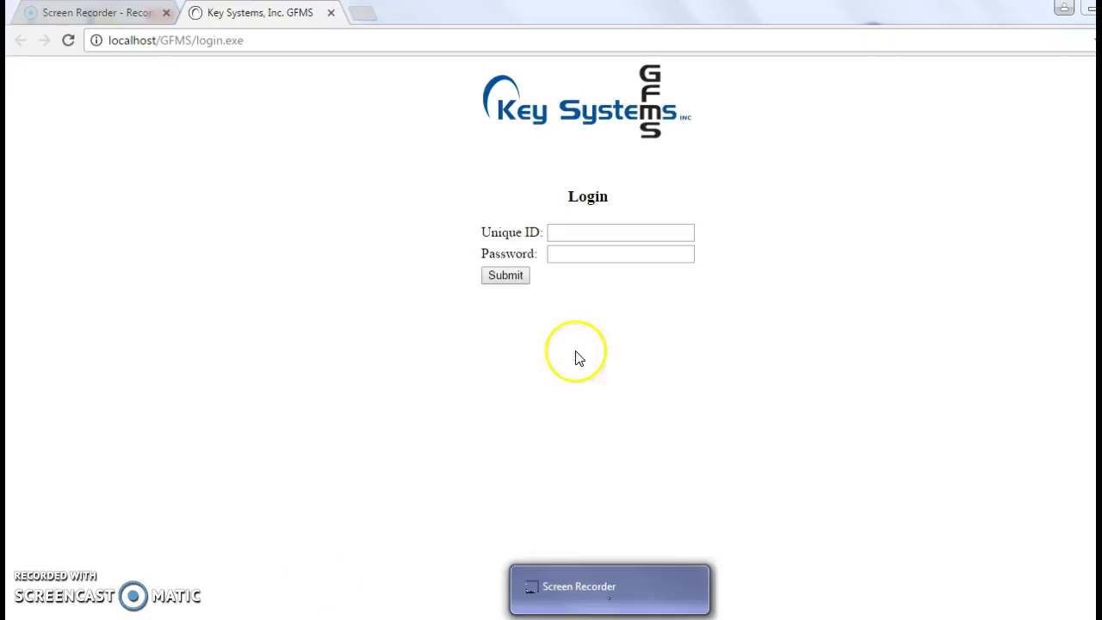
# Step: Enter the administrator login ID and password, correcting a typo, and submit the login form
pyautogui.click(576, 241)
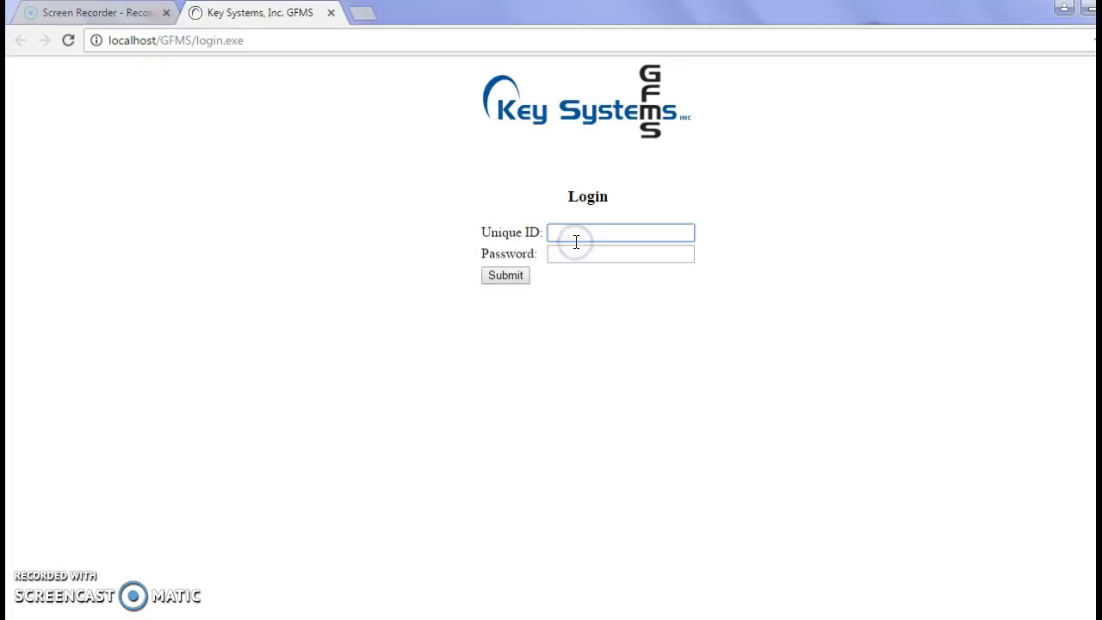
pyautogui.write('admin')
pyautogui.press('BackSpace')
pyautogui.write('in')
pyautogui.press('Tab')
pyautogui.write('adm')
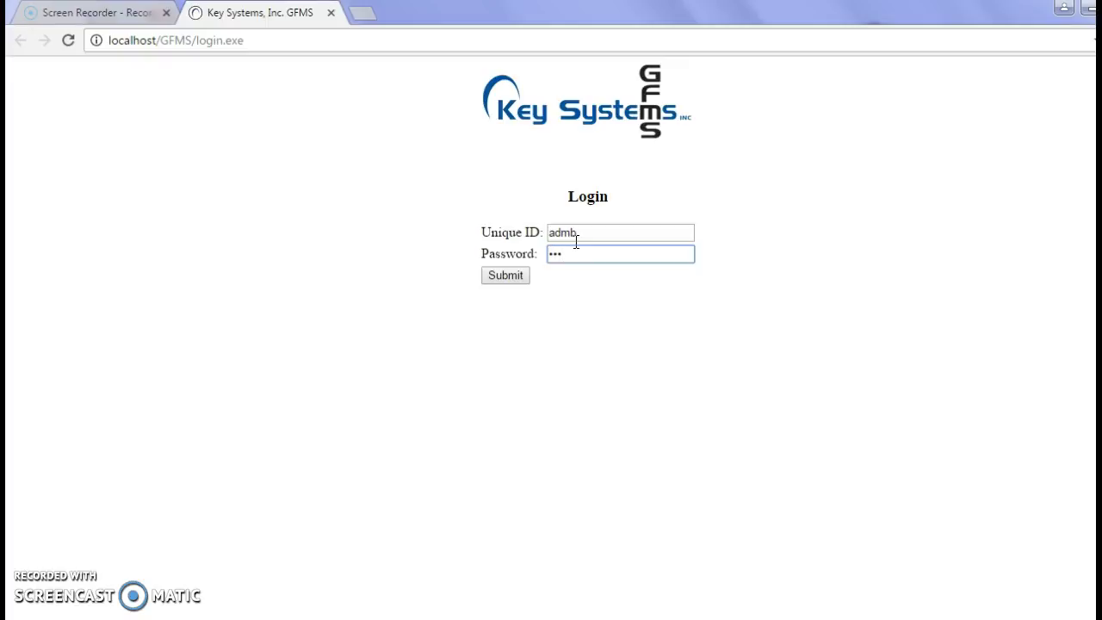
pyautogui.write('in1')
pyautogui.press('Return')
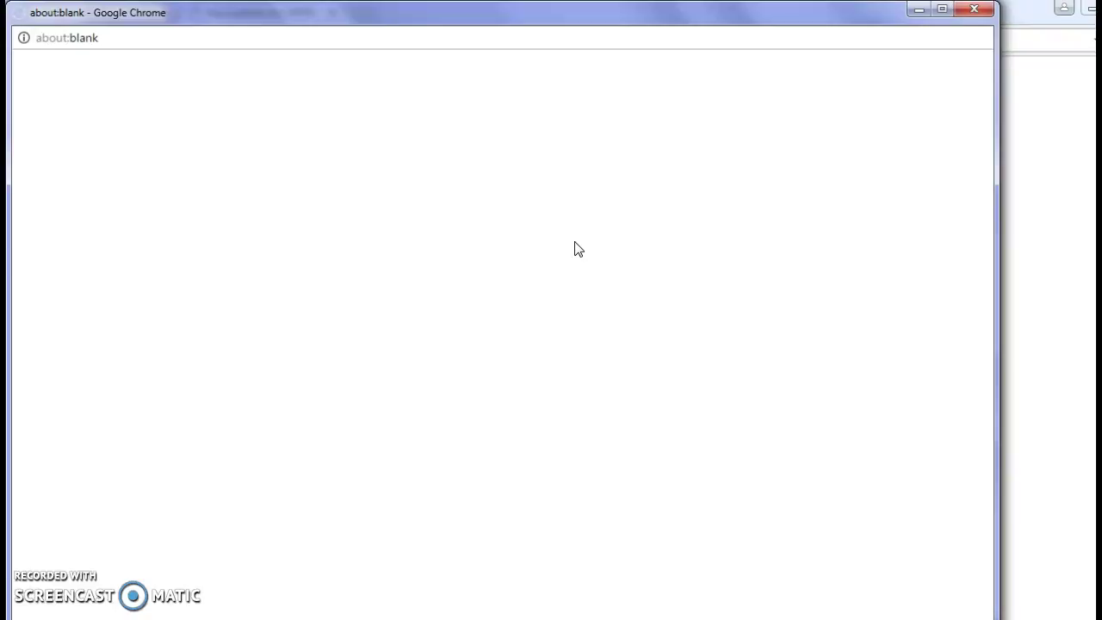
# Step: Dismiss the error popup and submit the administrator login ID and password again
pyautogui.click(608, 219)
pyautogui.click(974, 9)
pyautogui.click(542, 256)
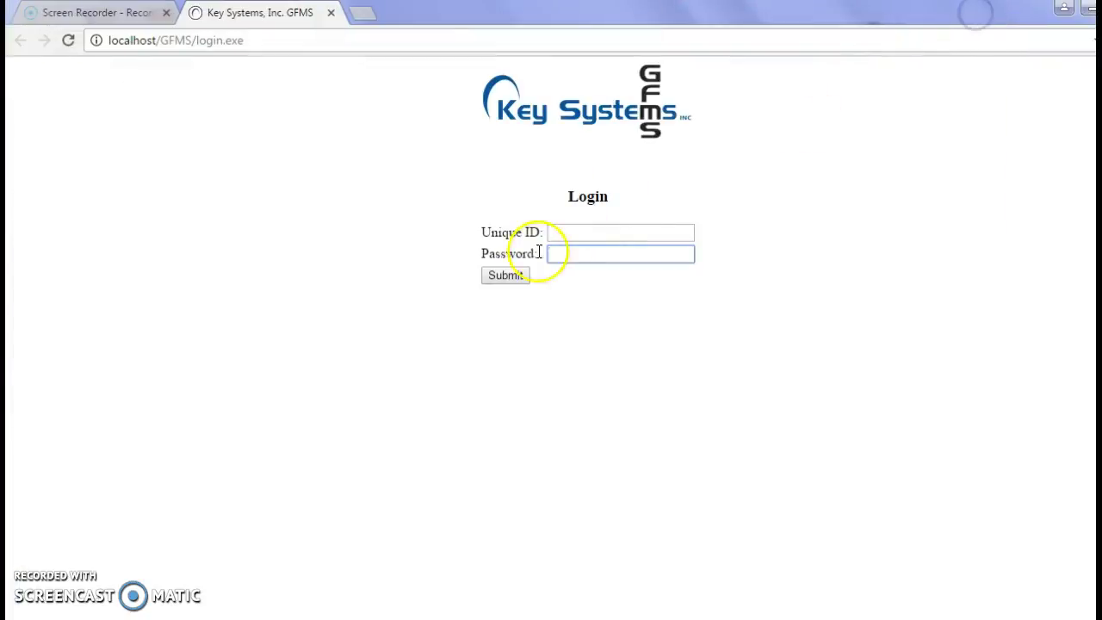
pyautogui.click(599, 233)
pyautogui.write('admin')
pyautogui.press('Tab')
pyautogui.write('admin1')
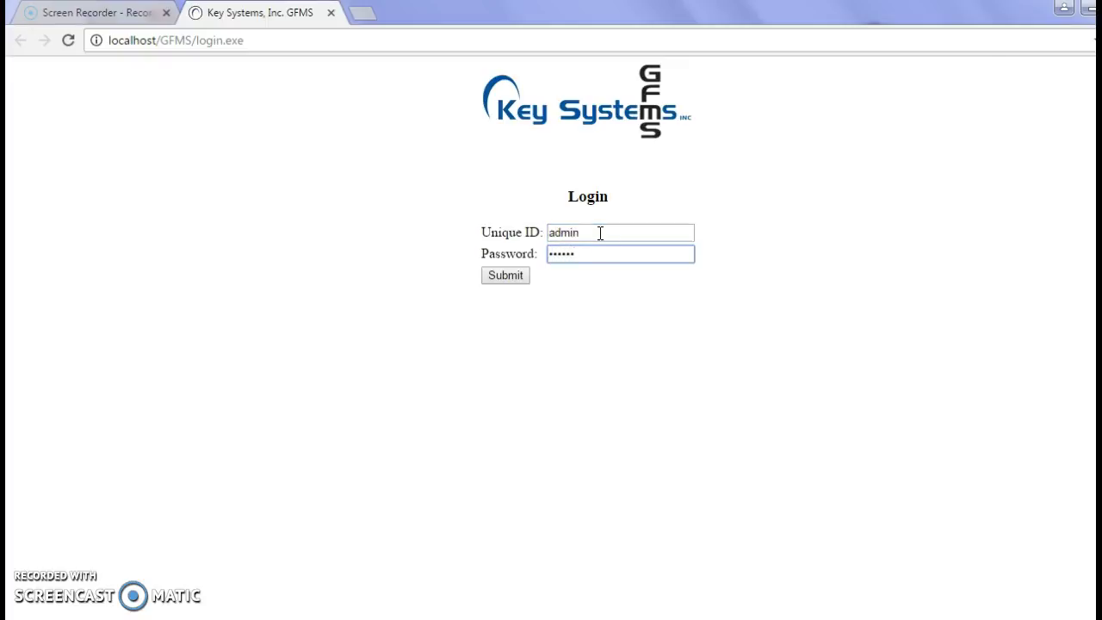
pyautogui.press('Return')
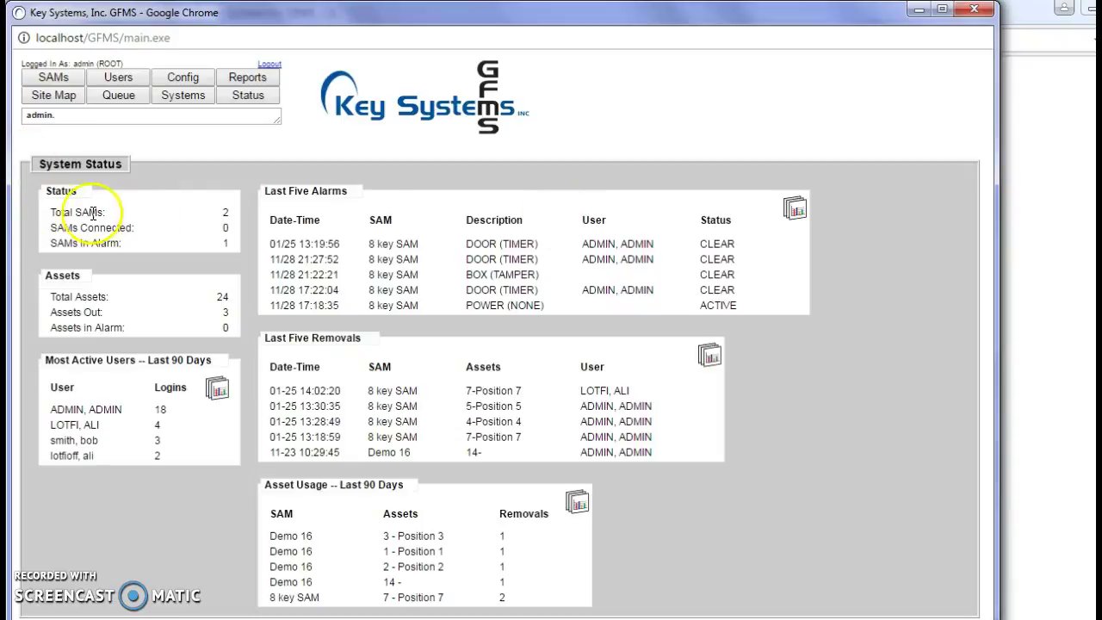
# Step: Highlight the Total SAMs value 2 and SAMs Connected value 0 on the System Status dashboard
pyautogui.moveTo(52, 210); pyautogui.dragTo(225, 211)
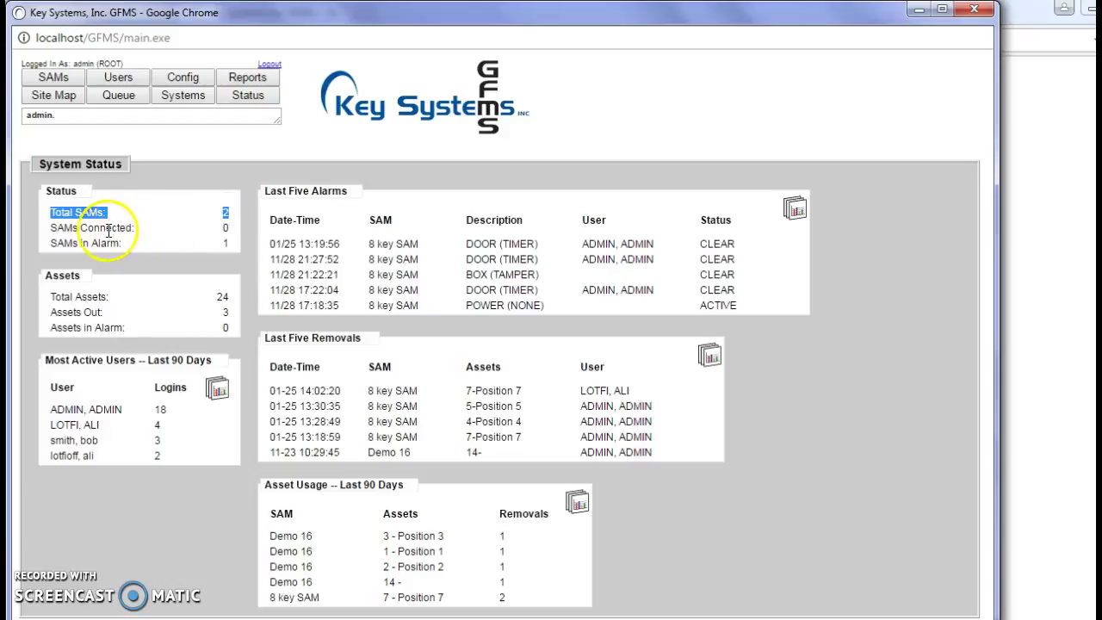
pyautogui.click(226, 222)
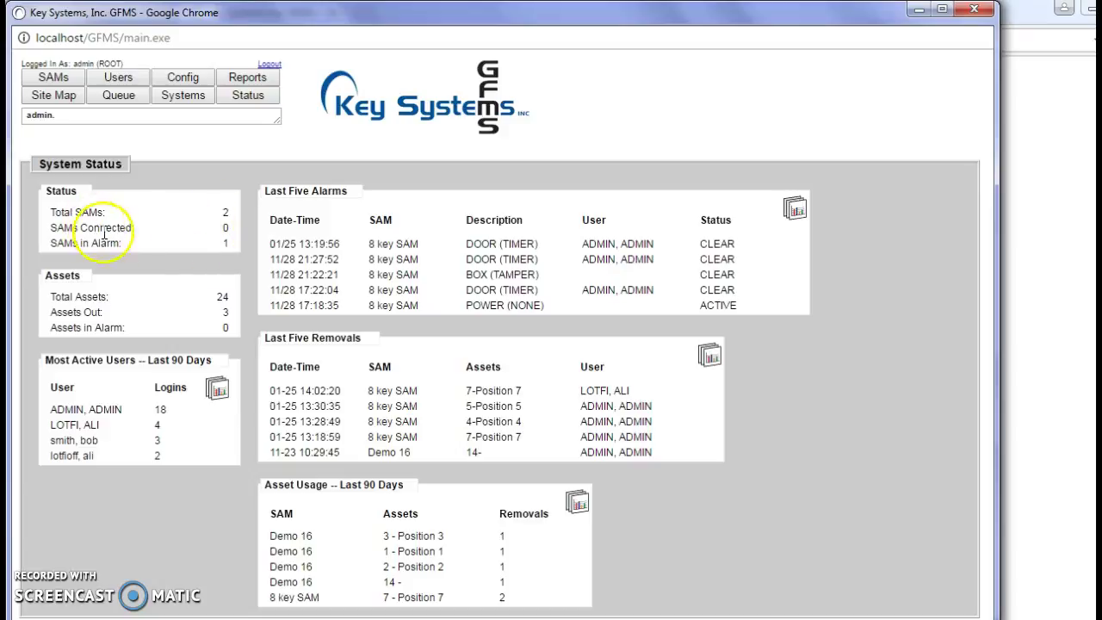
pyautogui.doubleClick(225, 228)
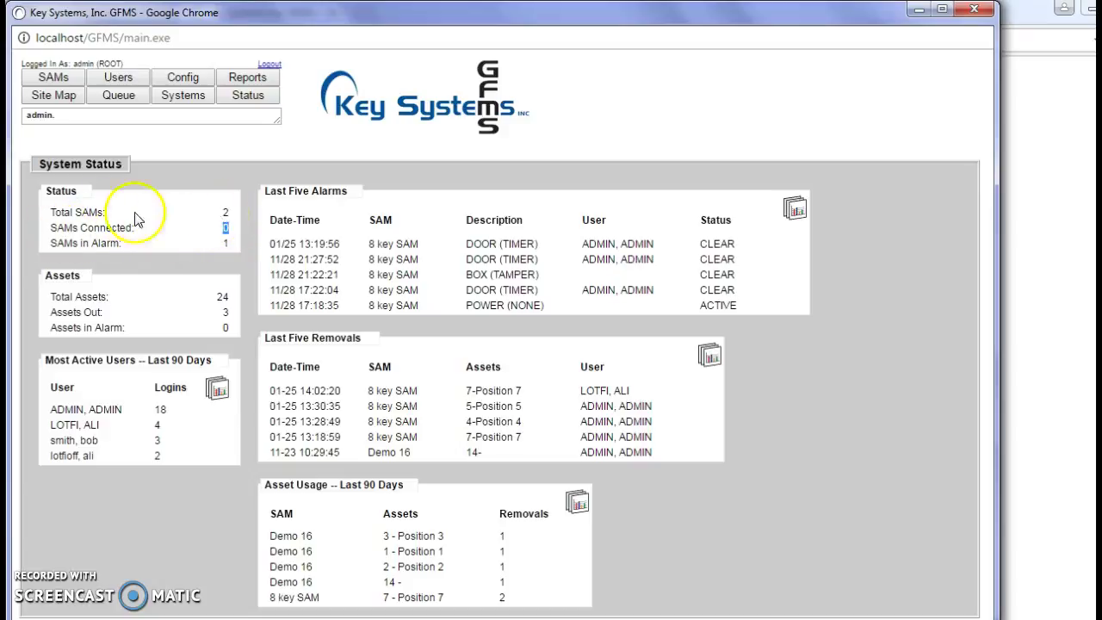
pyautogui.doubleClick(226, 213)
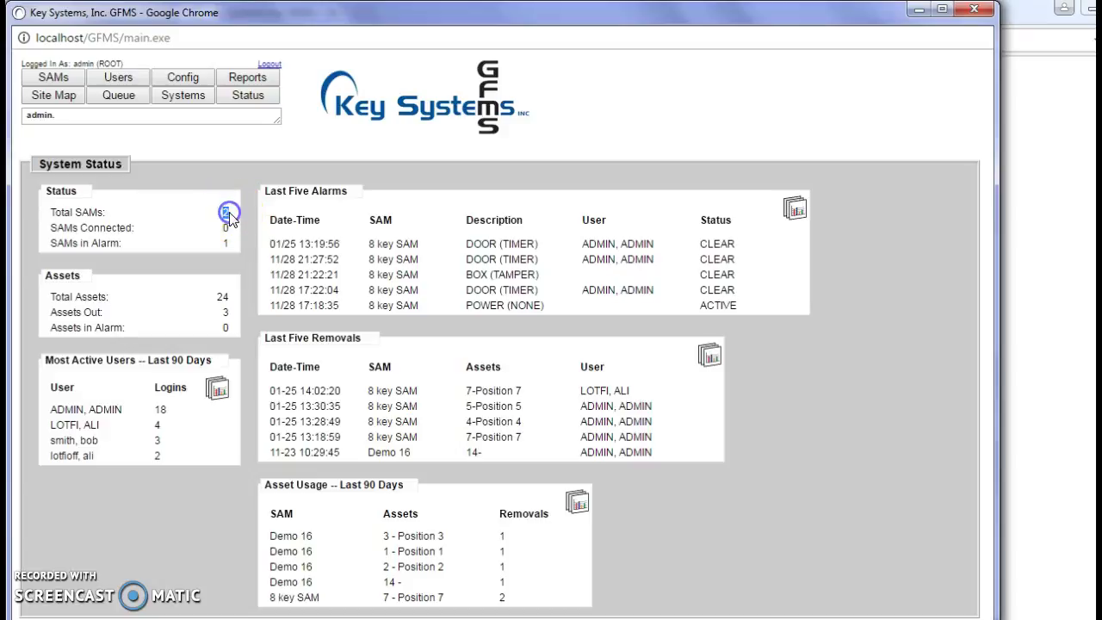
pyautogui.click(228, 218)
pyautogui.click(226, 228)
pyautogui.click(190, 256)
pyautogui.click(223, 227)
# Step: Restart the GFMS System Communications Server service in Windows Services, then minimize Services
pyautogui.press('super')
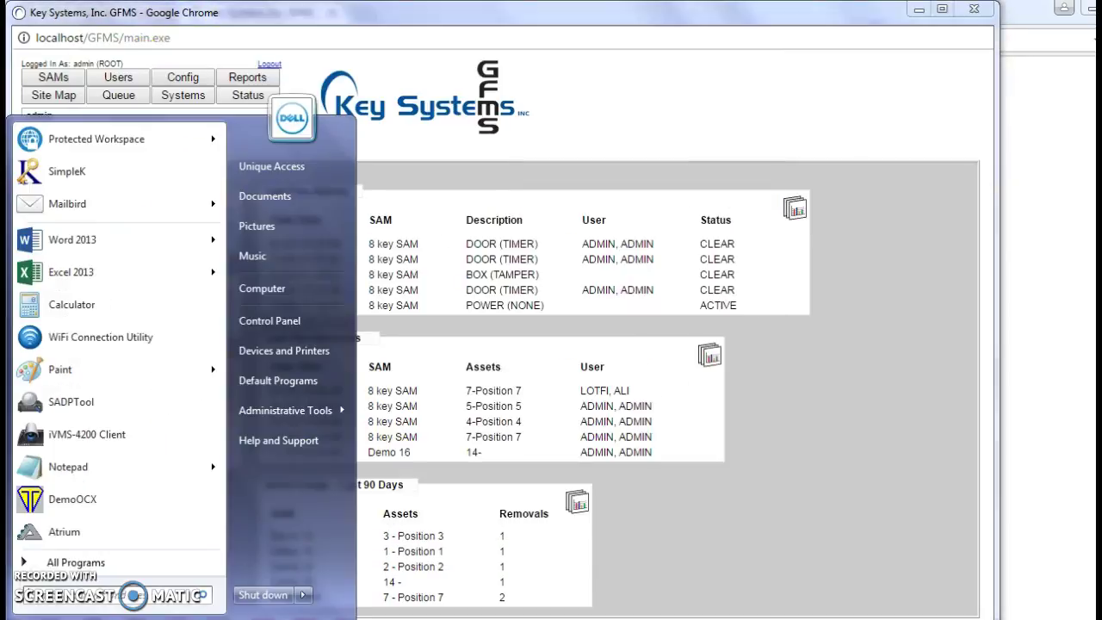
pyautogui.write('s')
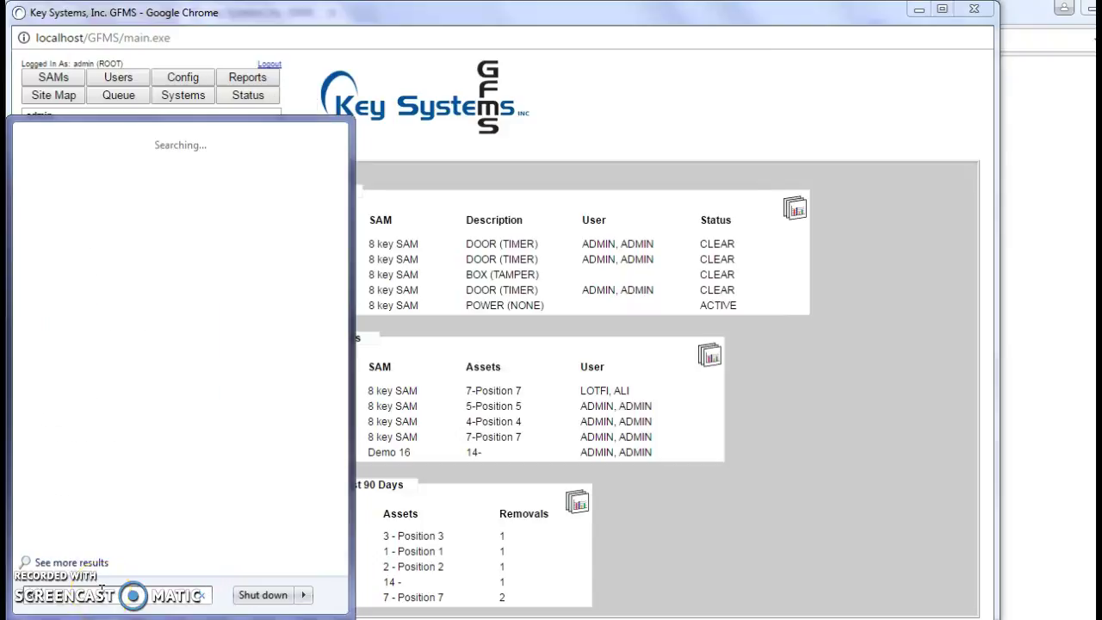
pyautogui.write('ervices')
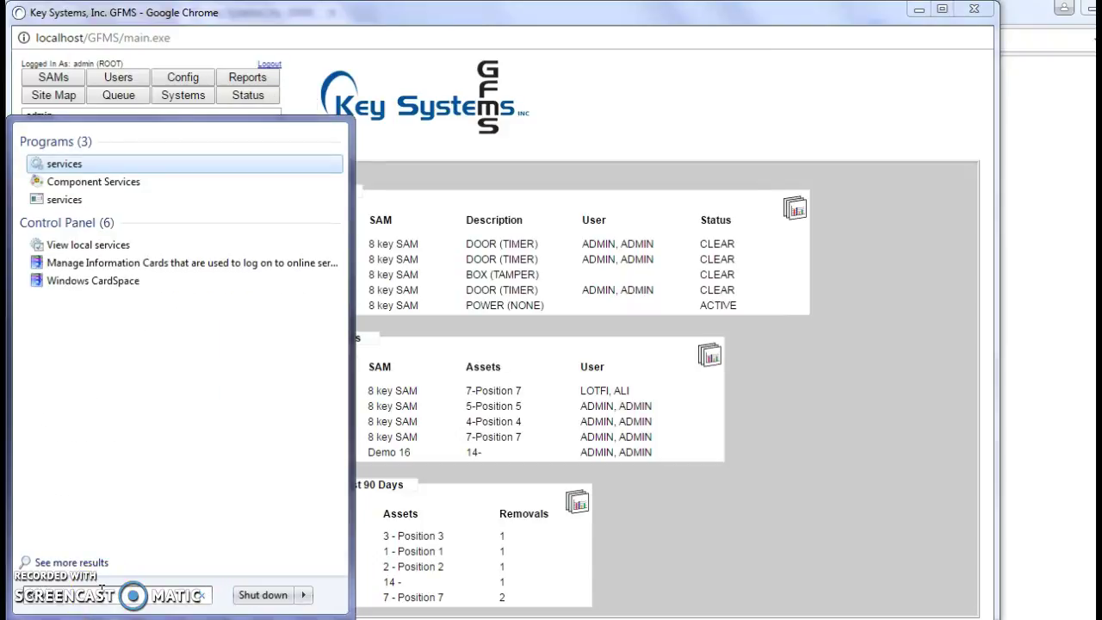
pyautogui.click(64, 167)
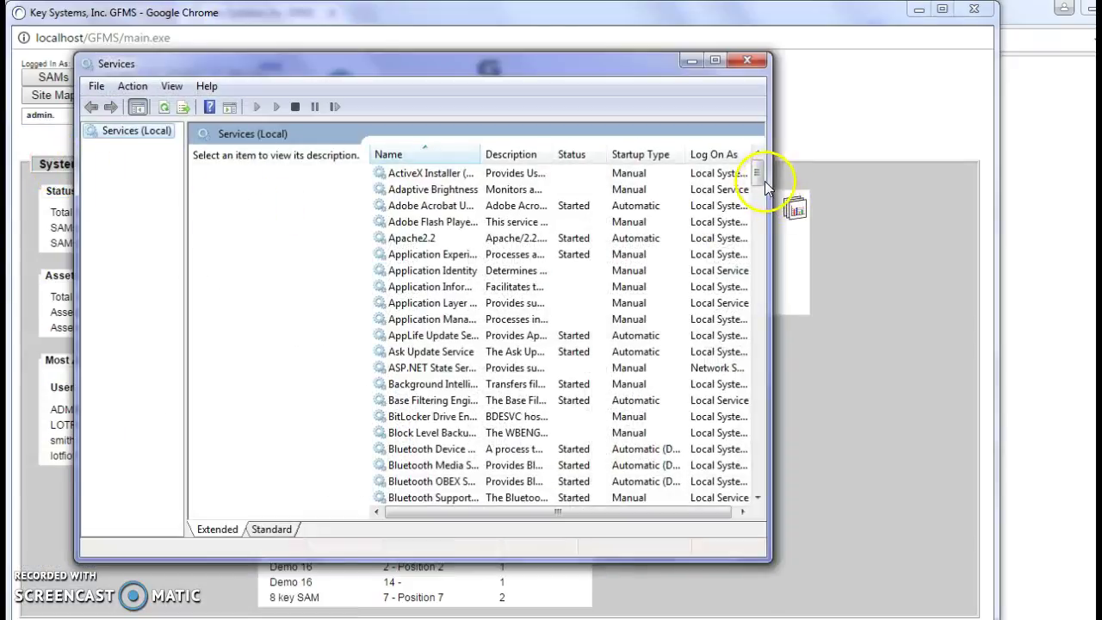
pyautogui.moveTo(760, 177); pyautogui.dragTo(762, 244)
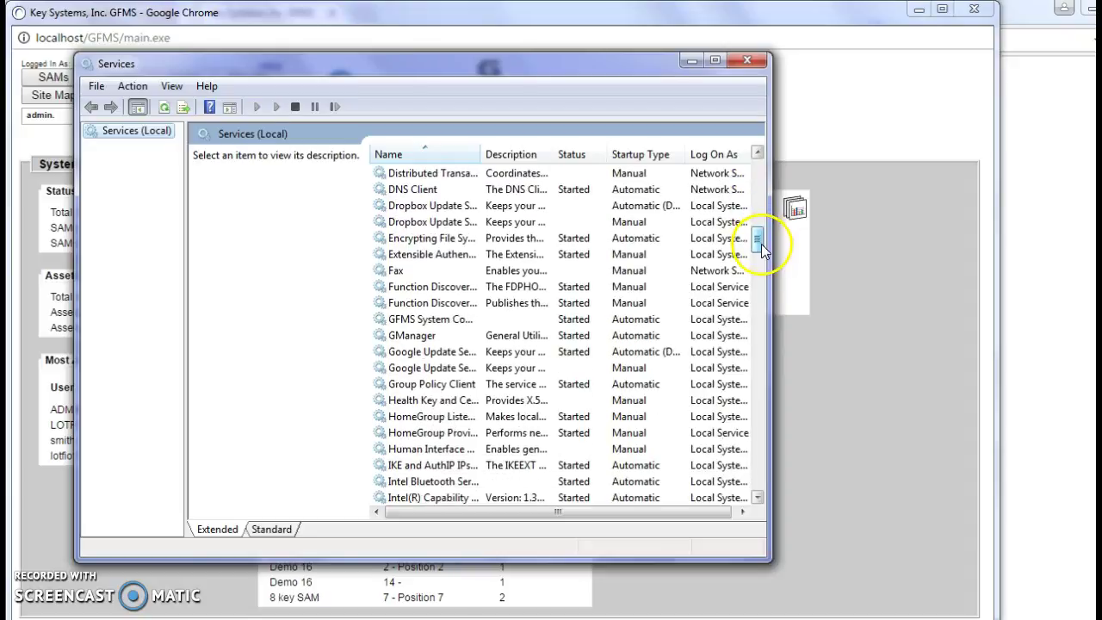
pyautogui.click(409, 319)
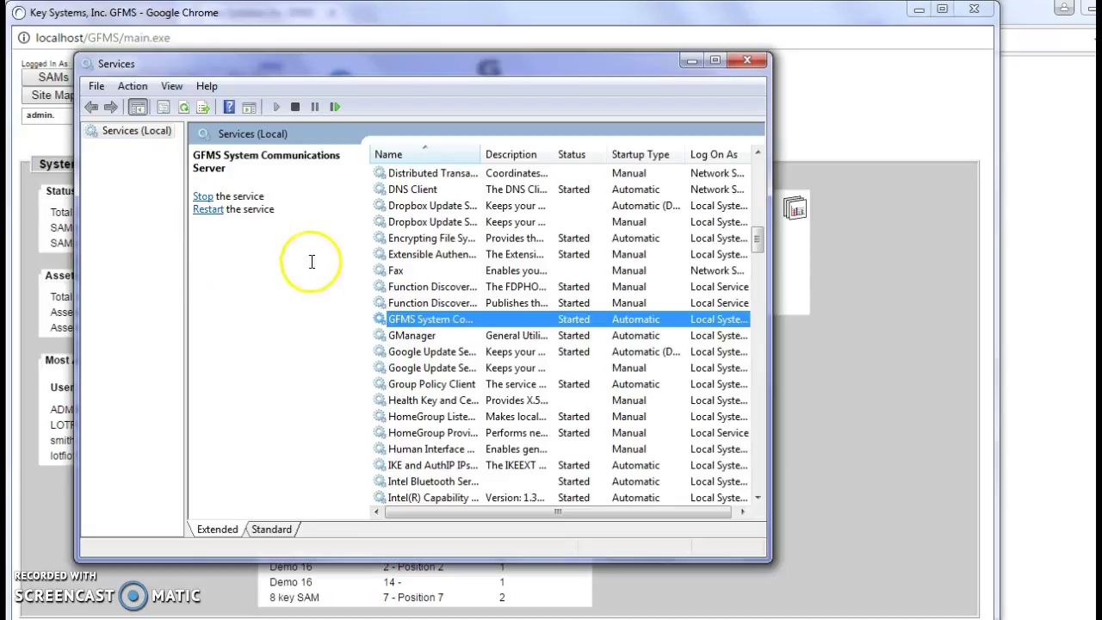
pyautogui.click(204, 197)
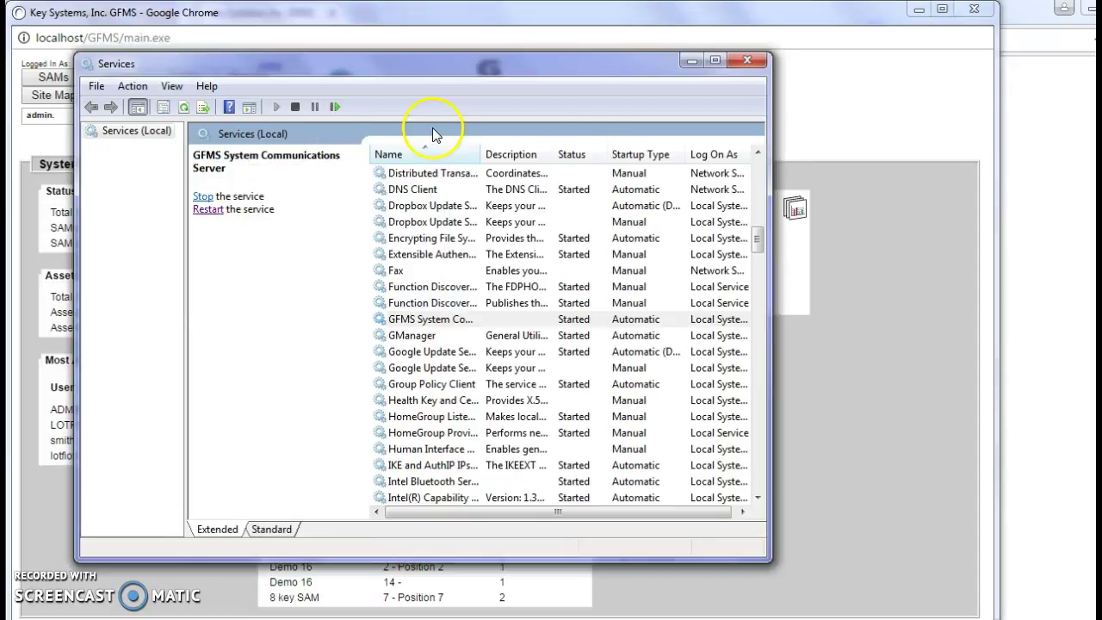
pyautogui.click(689, 61)
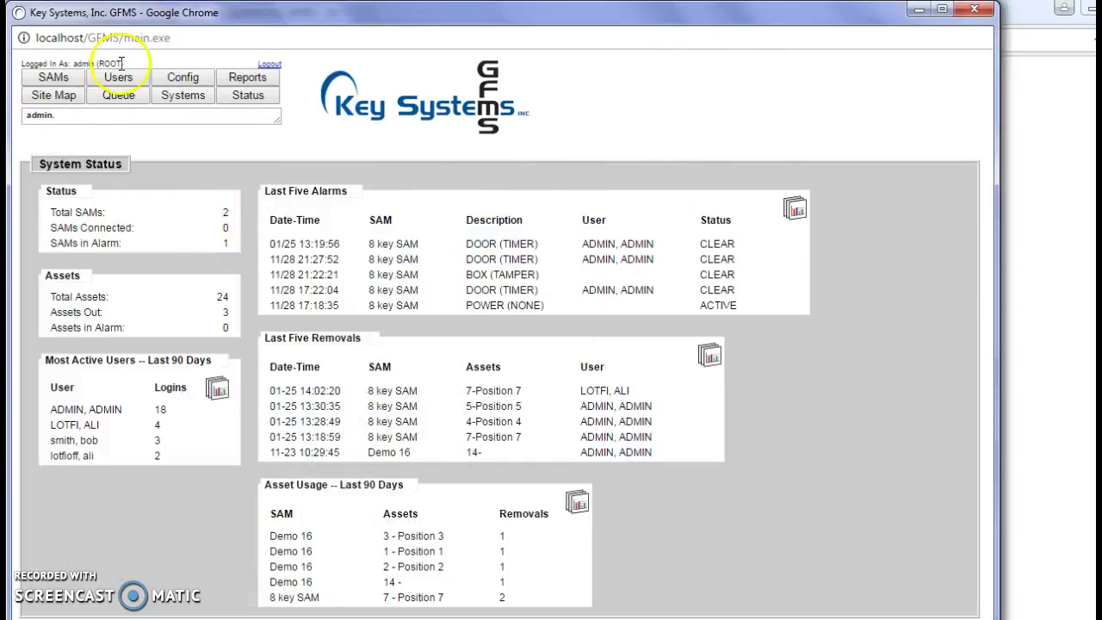
# Step: Show the 8 key SAM status page and highlight its red CONNECTION alarm
pyautogui.click(58, 77)
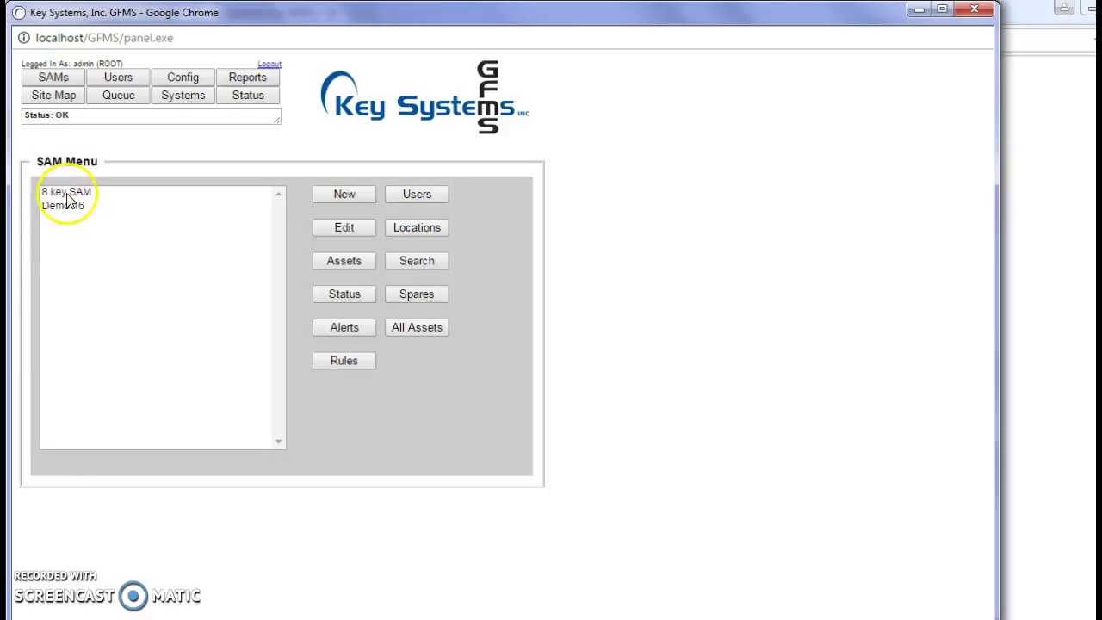
pyautogui.click(64, 195)
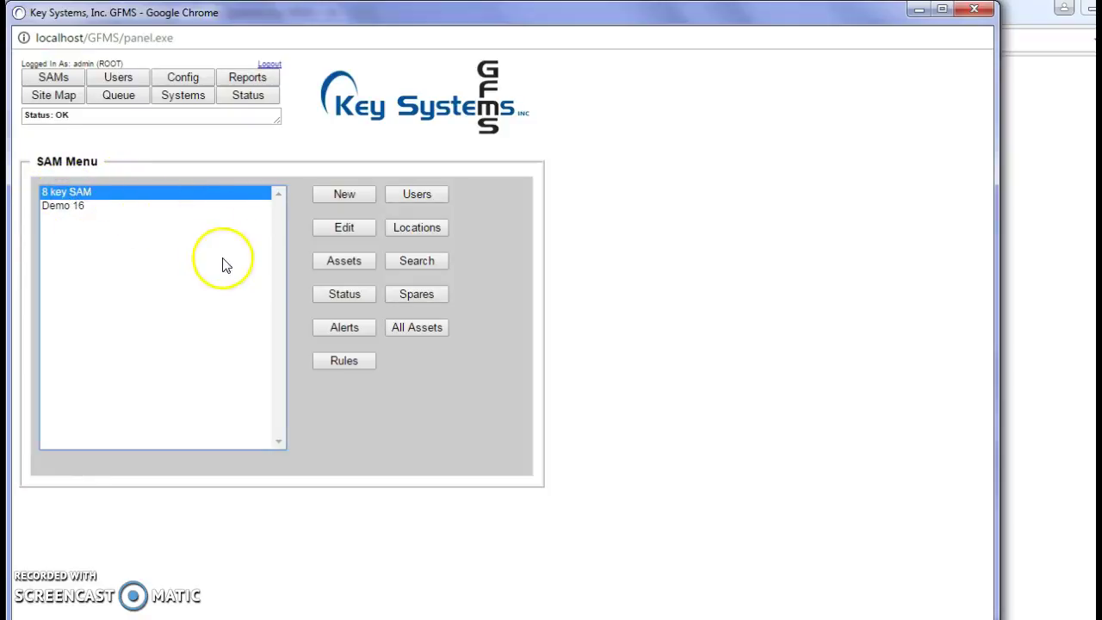
pyautogui.click(355, 298)
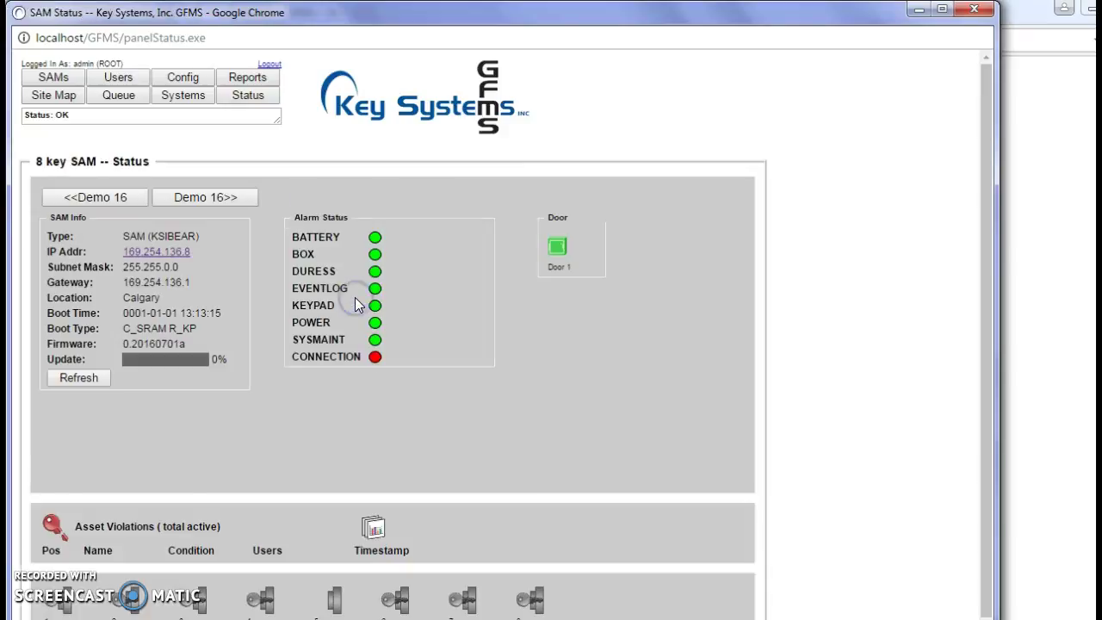
pyautogui.moveTo(397, 356); pyautogui.dragTo(347, 360)
pyautogui.click(421, 388)
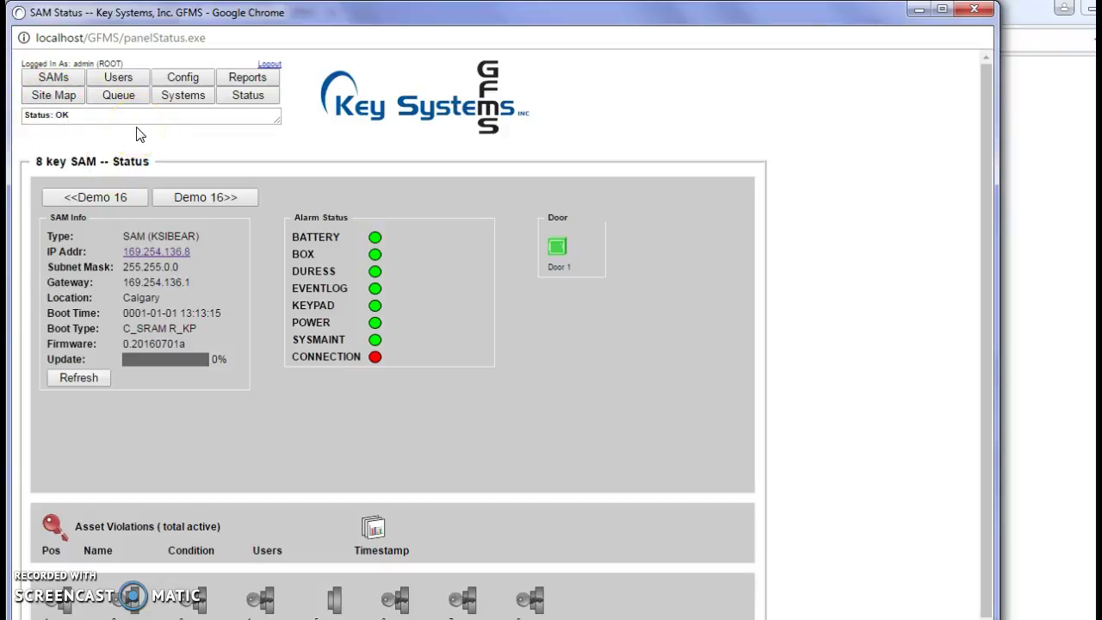
# Step: Show the Queue Contents page, which lists no queued commands
pyautogui.click(129, 97)
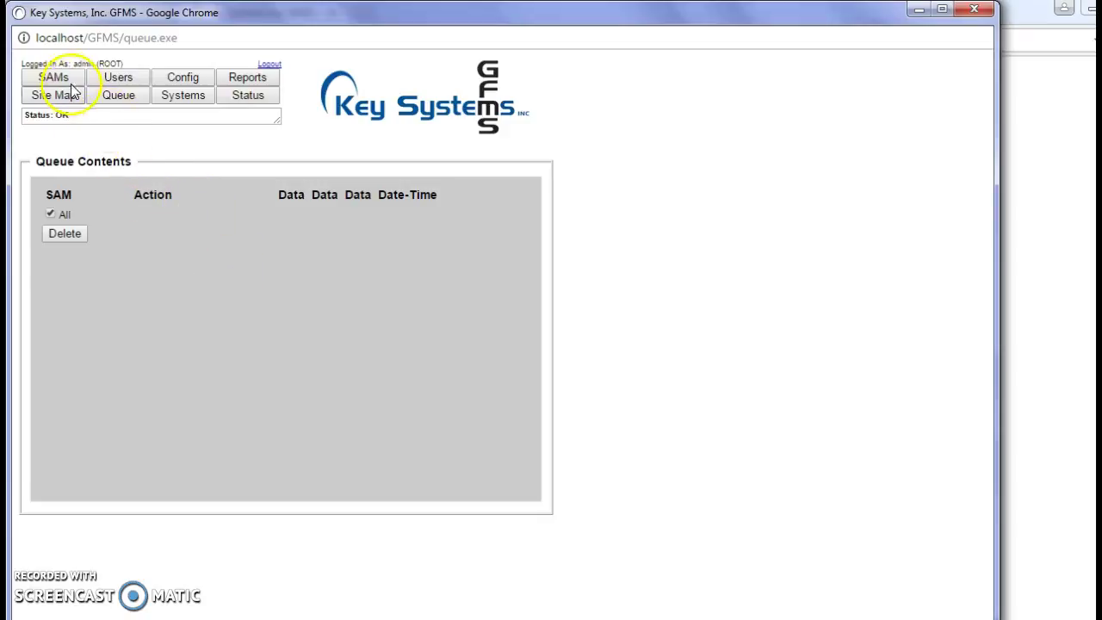
# Step: Tick the 8 key SAM on the configuration page and send it a Users-only rebuild
pyautogui.click(191, 78)
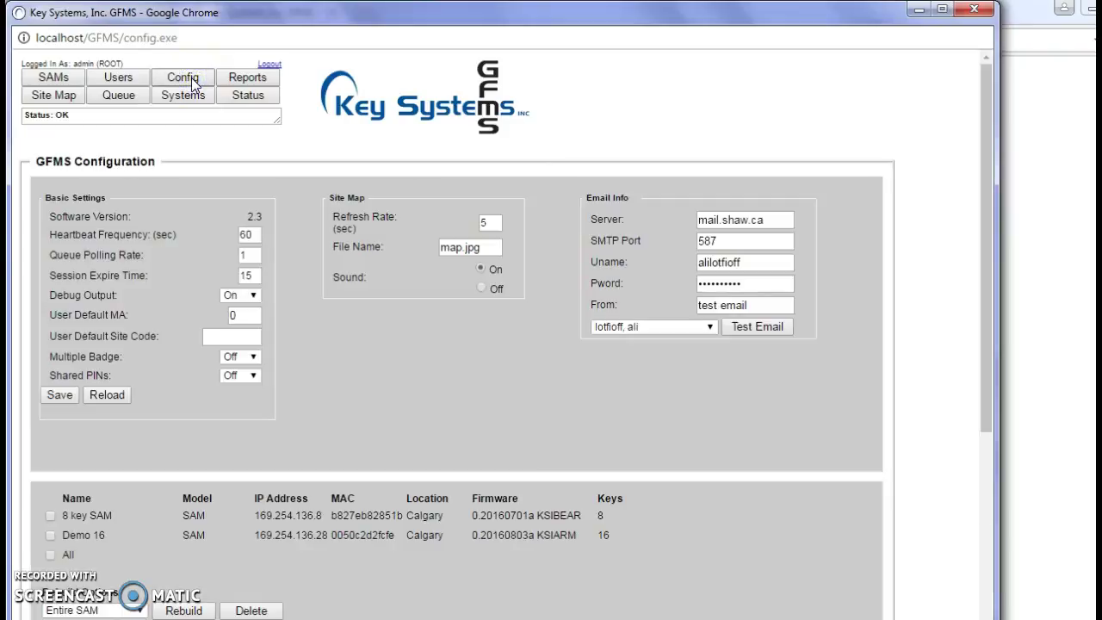
pyautogui.scroll(-3, 419, 321)
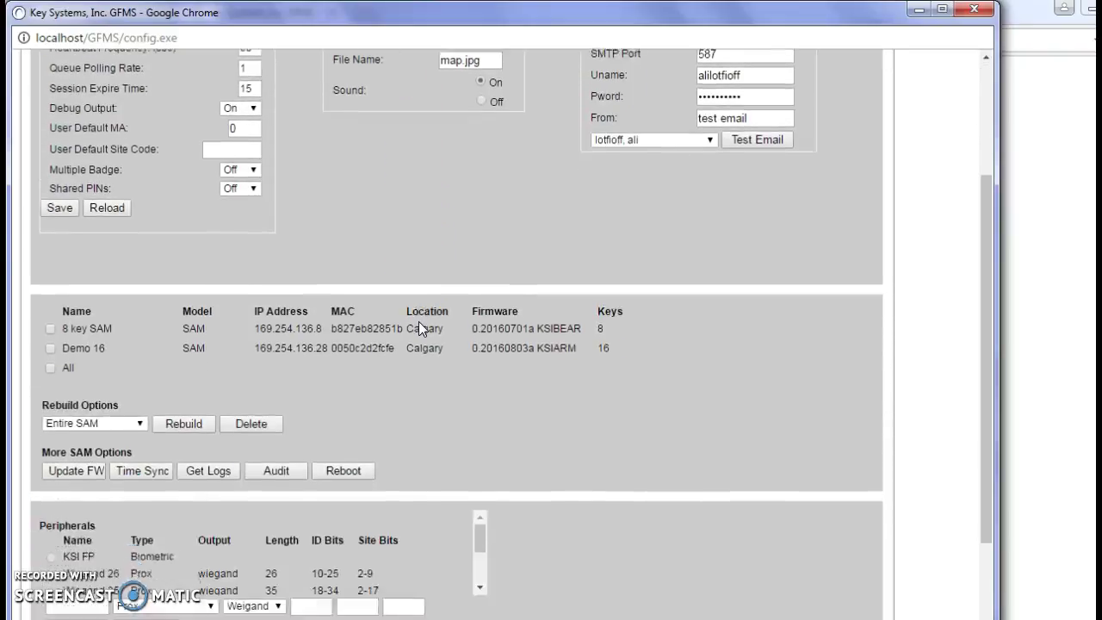
pyautogui.scroll(-2, 419, 321)
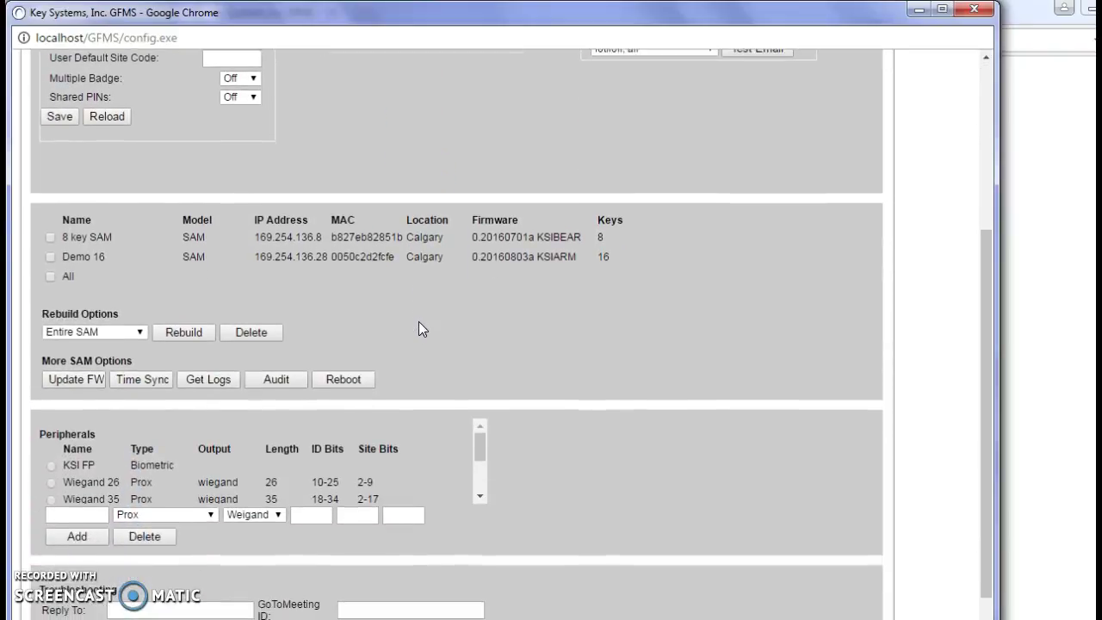
pyautogui.click(50, 236)
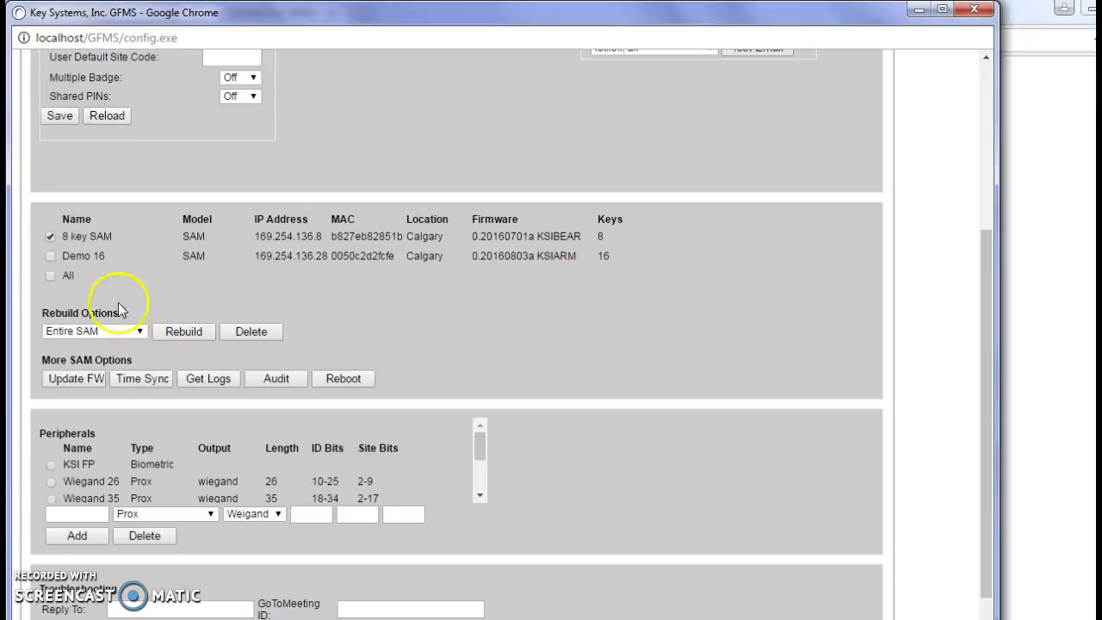
pyautogui.click(140, 333)
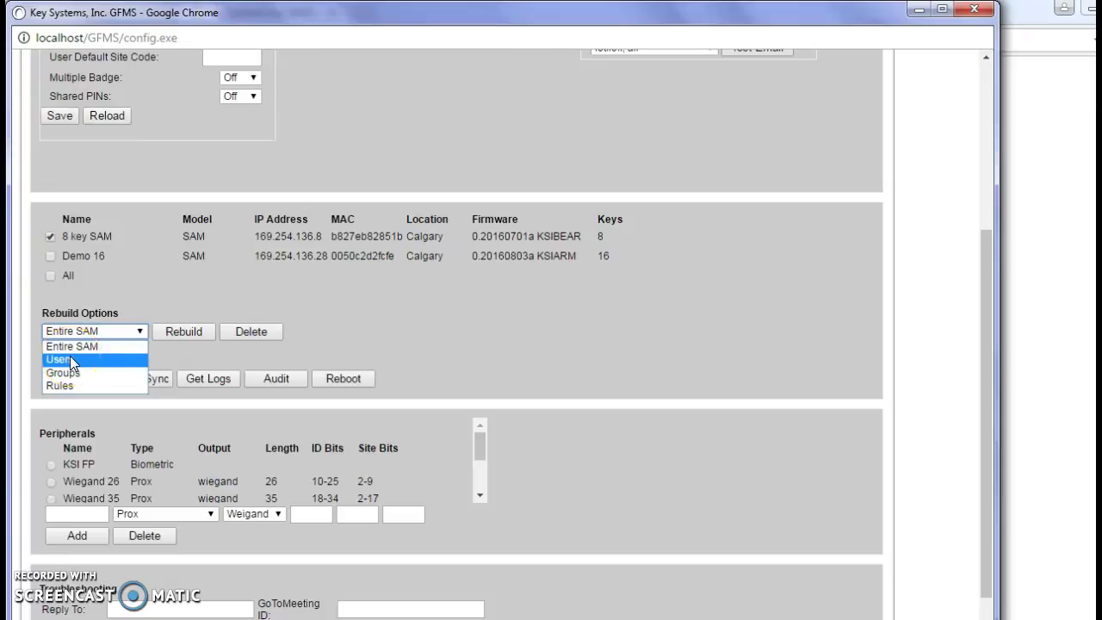
pyautogui.click(70, 359)
pyautogui.click(188, 272)
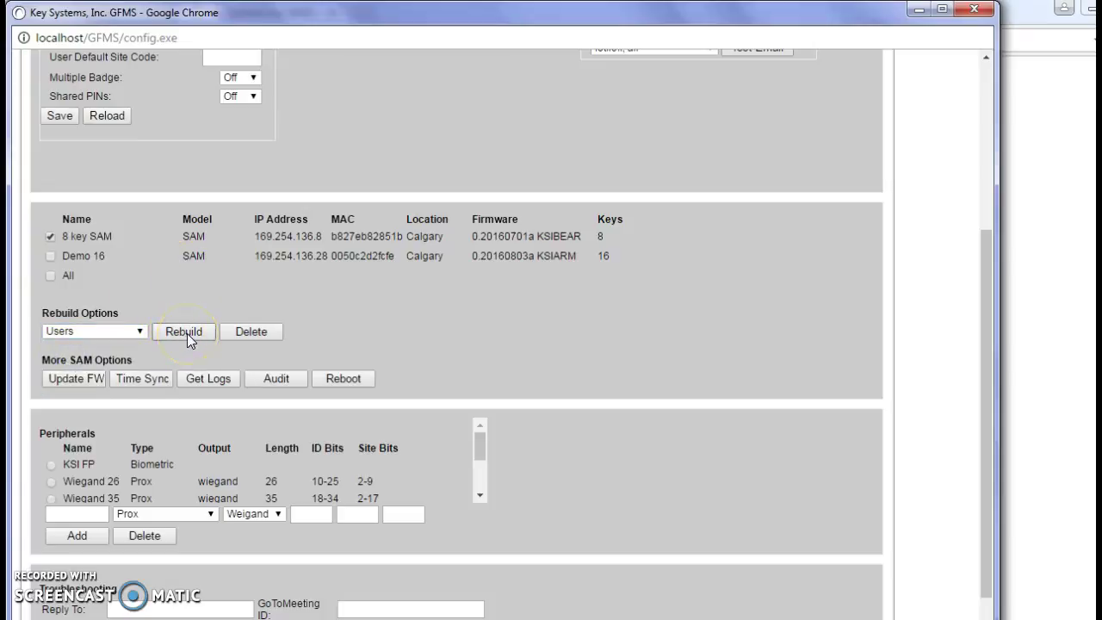
pyautogui.click(187, 334)
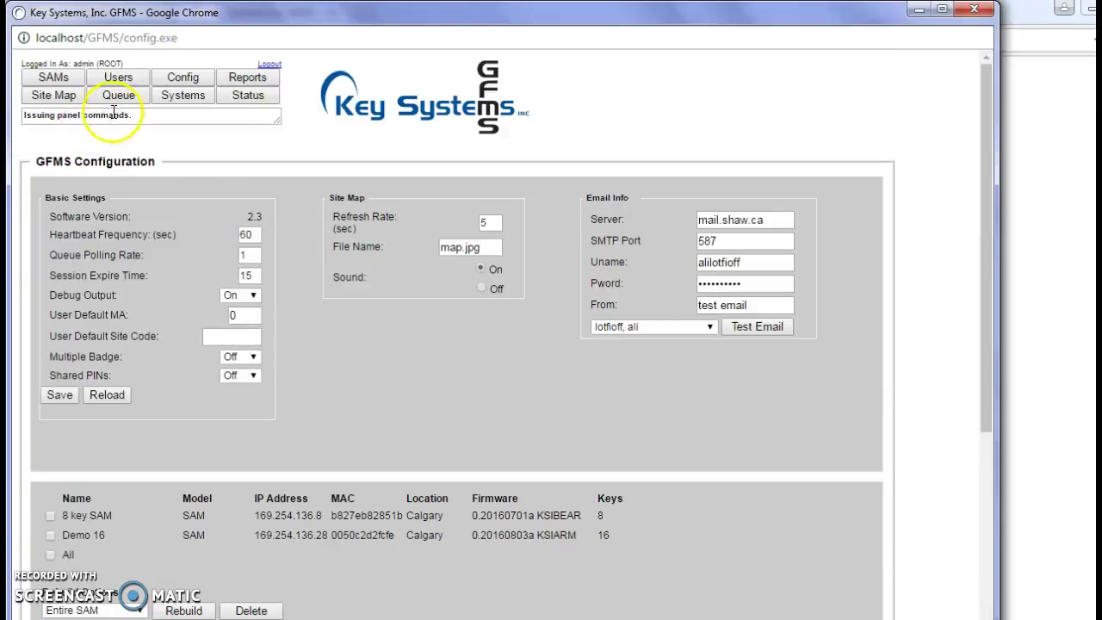
# Step: Highlight the rebuild status message, then view the queued ADD USER TO PANEL command
pyautogui.moveTo(23, 121); pyautogui.dragTo(137, 138)
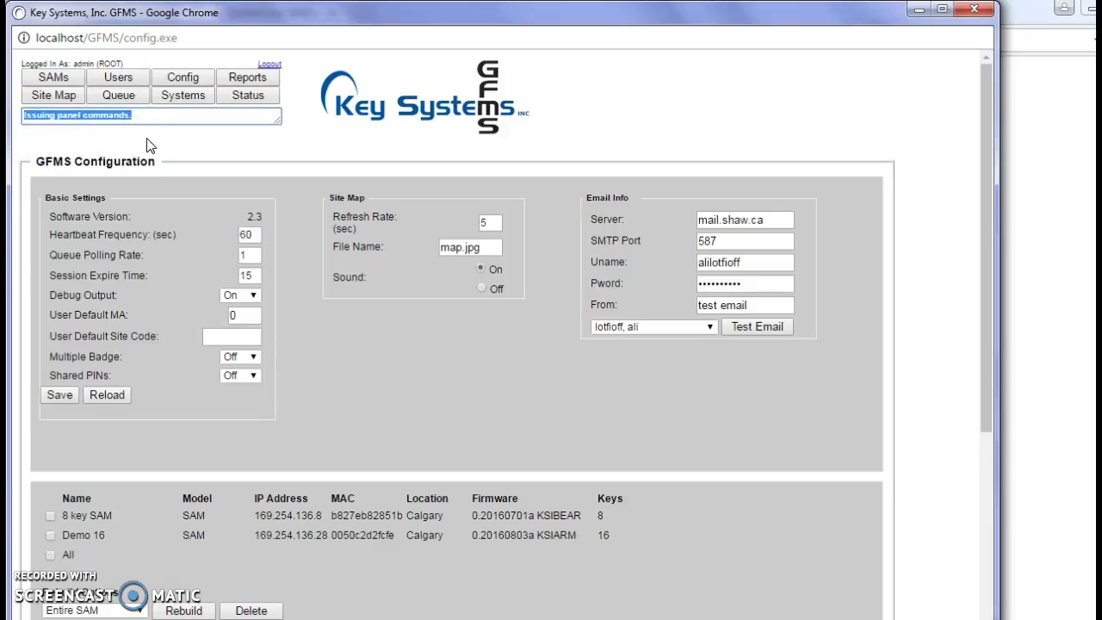
pyautogui.click(147, 138)
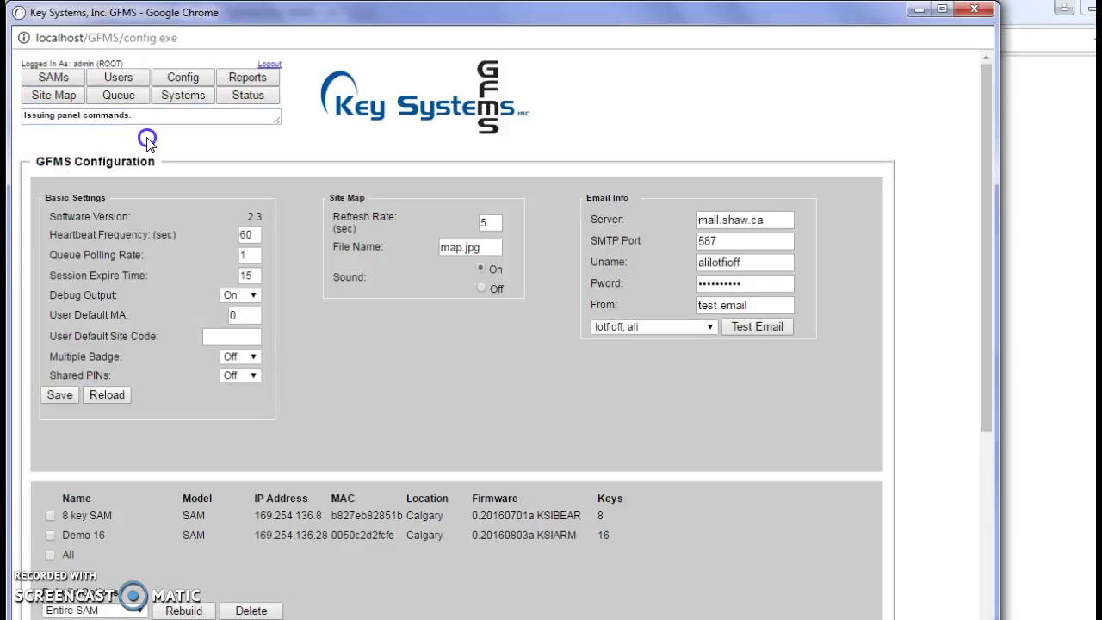
pyautogui.click(120, 100)
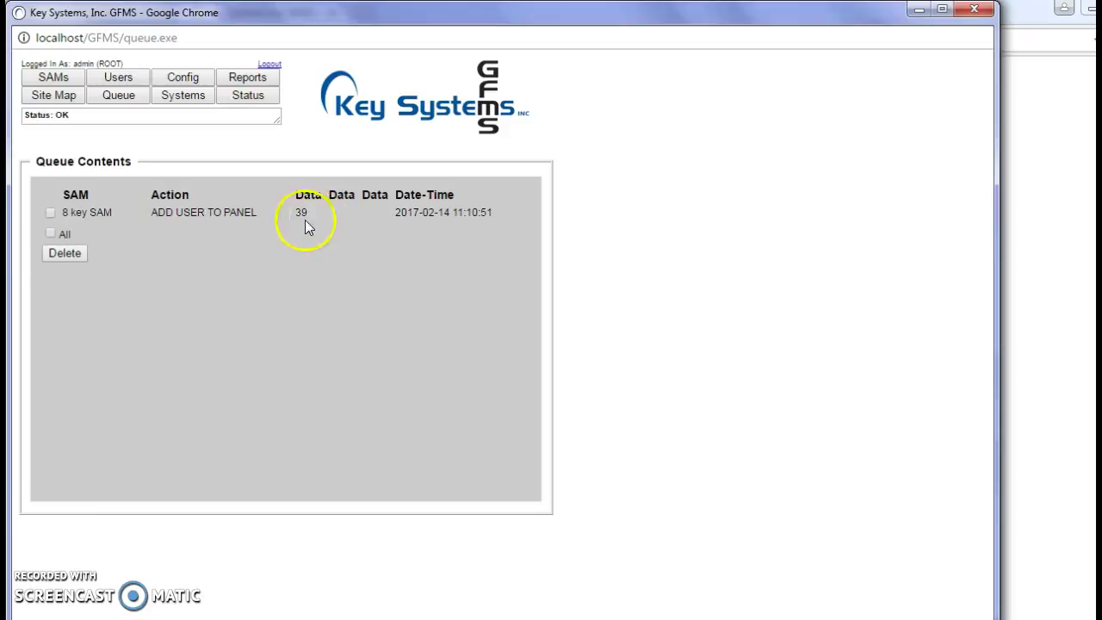
# Step: Refresh the command queue repeatedly and check the ADD USER TO PANEL entry's data value 39
pyautogui.click(119, 101)
pyautogui.click(118, 101)
pyautogui.click(119, 101)
pyautogui.moveTo(295, 213); pyautogui.dragTo(313, 212)
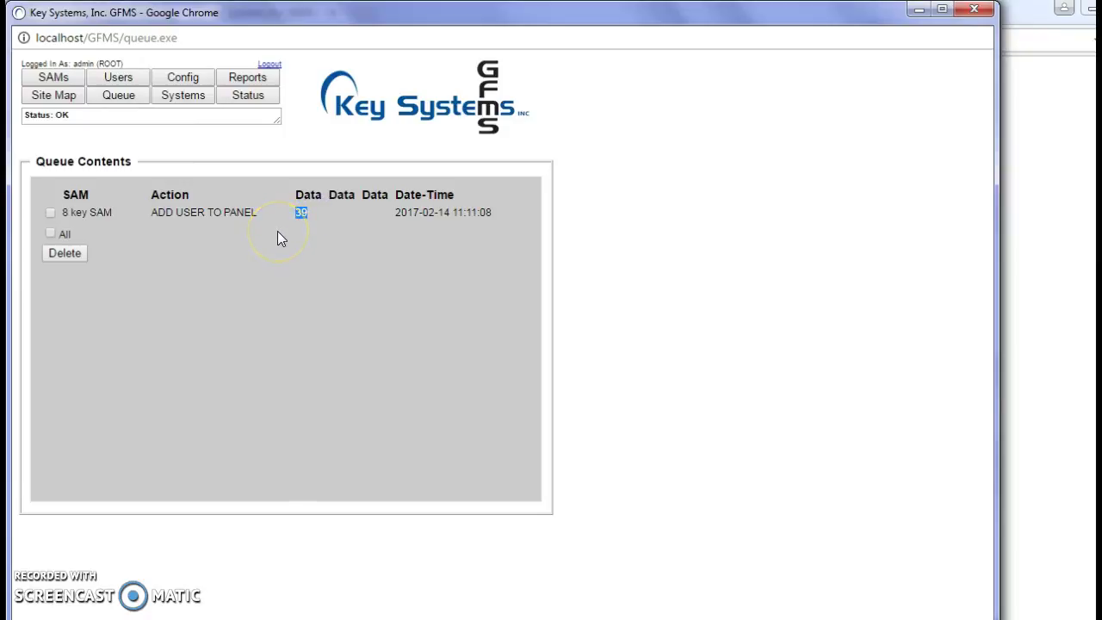
pyautogui.click(121, 97)
pyautogui.click(120, 98)
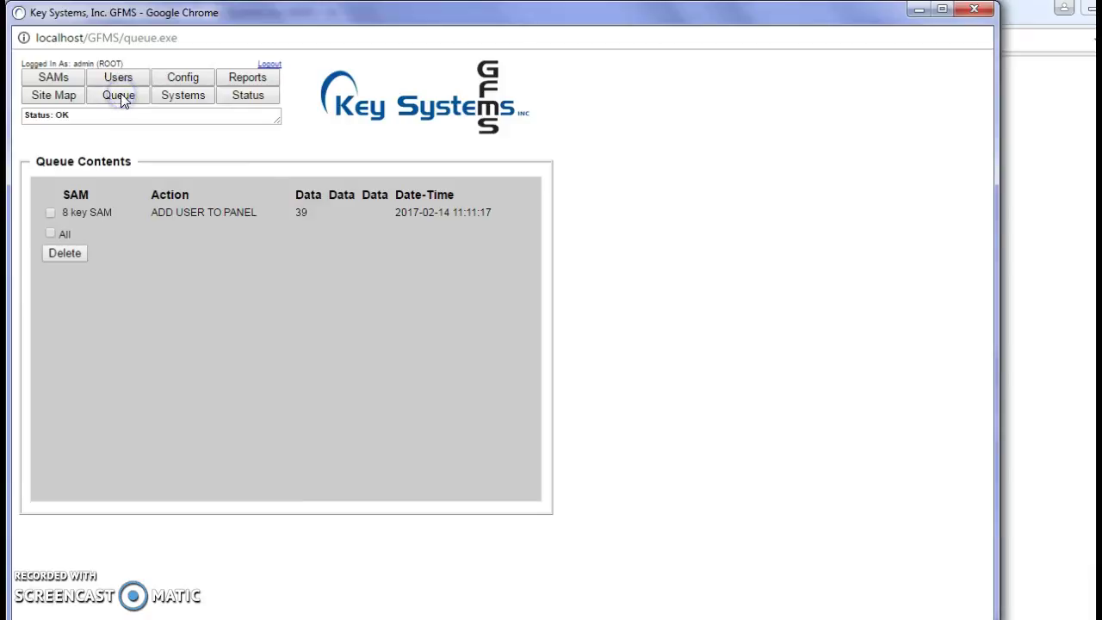
pyautogui.click(55, 79)
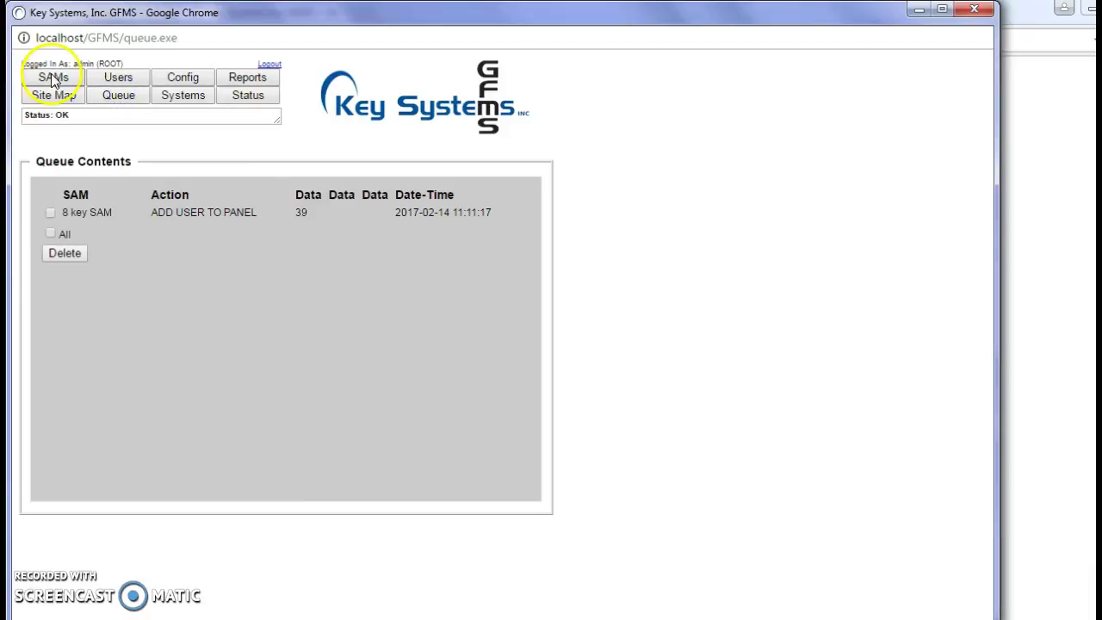
pyautogui.click(55, 79)
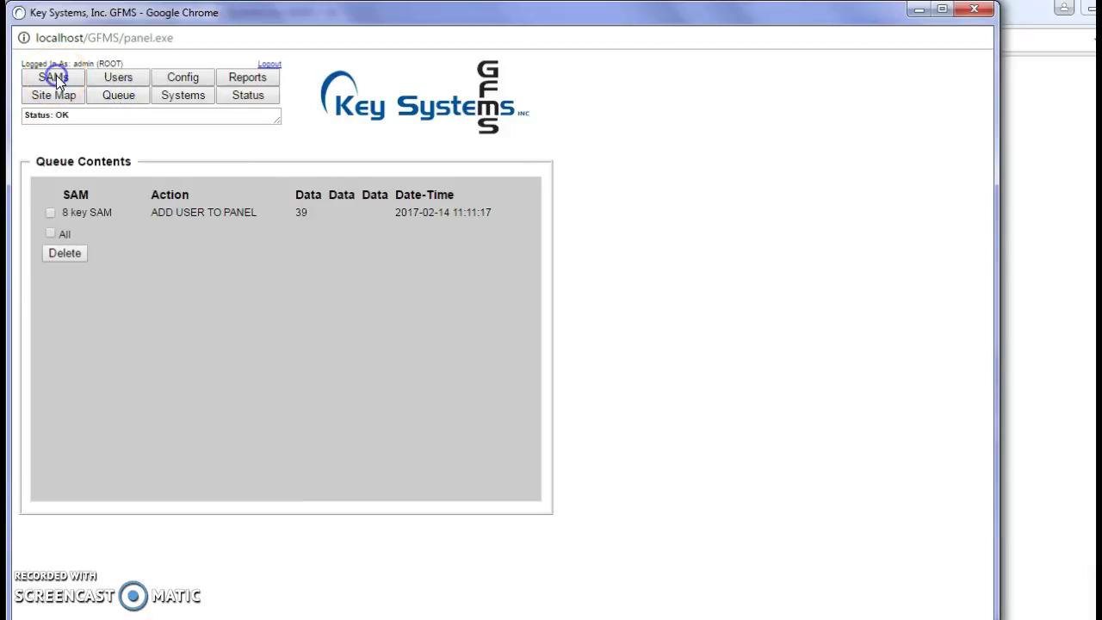
pyautogui.click(118, 97)
pyautogui.click(184, 79)
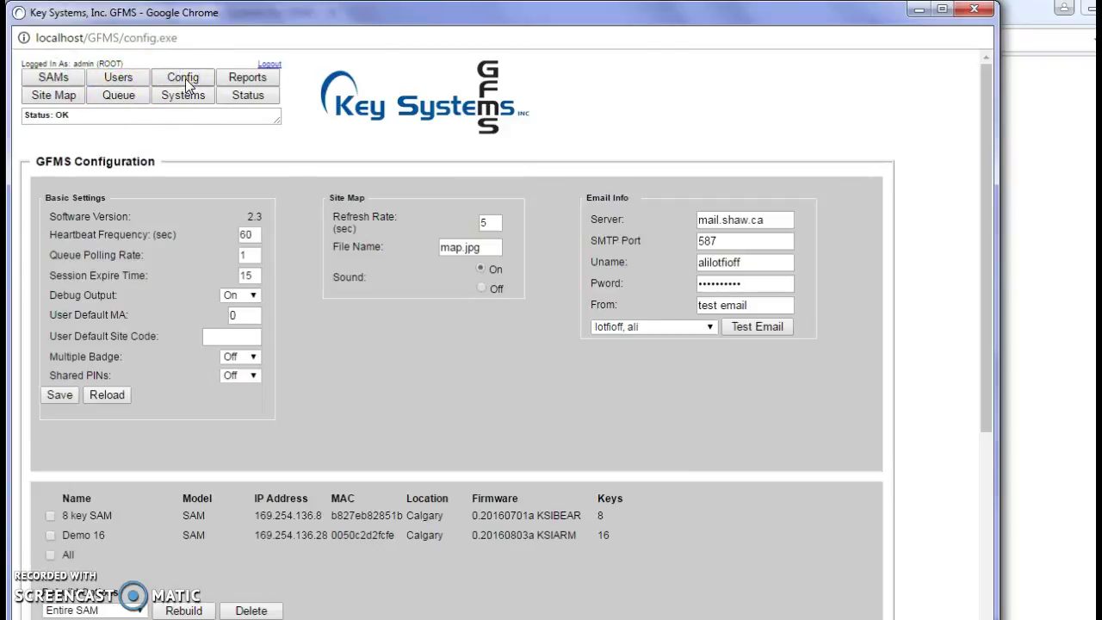
pyautogui.click(121, 95)
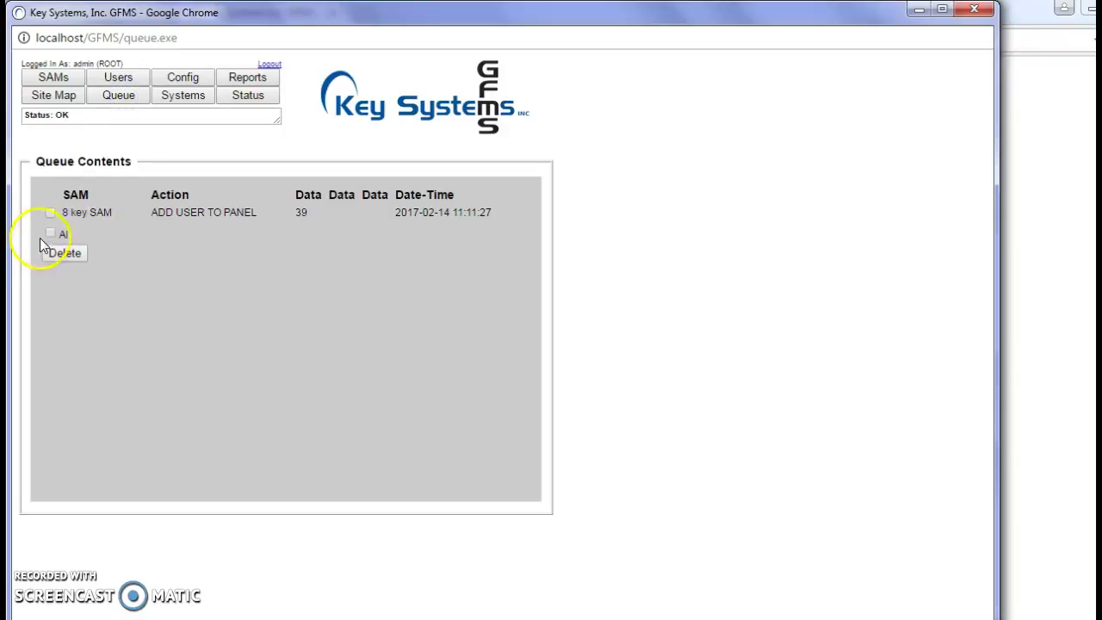
# Step: Select and delete the queued ADD USER TO PANEL command for the 8 key SAM
pyautogui.click(51, 234)
pyautogui.click(62, 253)
pyautogui.click(51, 212)
pyautogui.click(66, 245)
pyautogui.click(72, 252)
# Step: Send an Entire SAM rebuild to the 8 key SAM from the configuration page
pyautogui.click(188, 76)
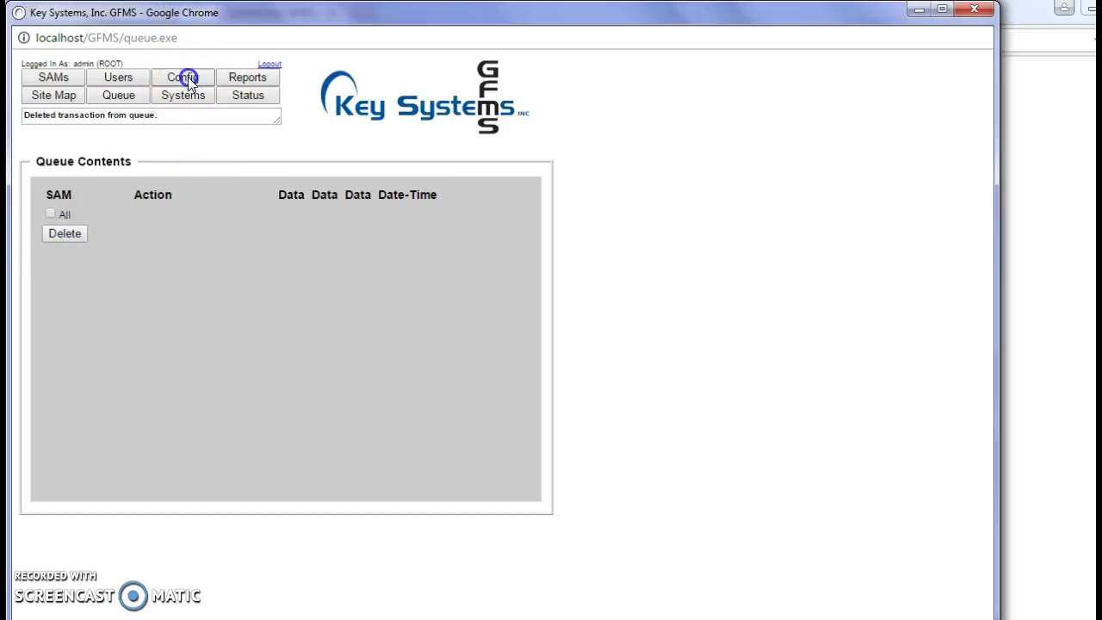
pyautogui.scroll(-1, 436, 378)
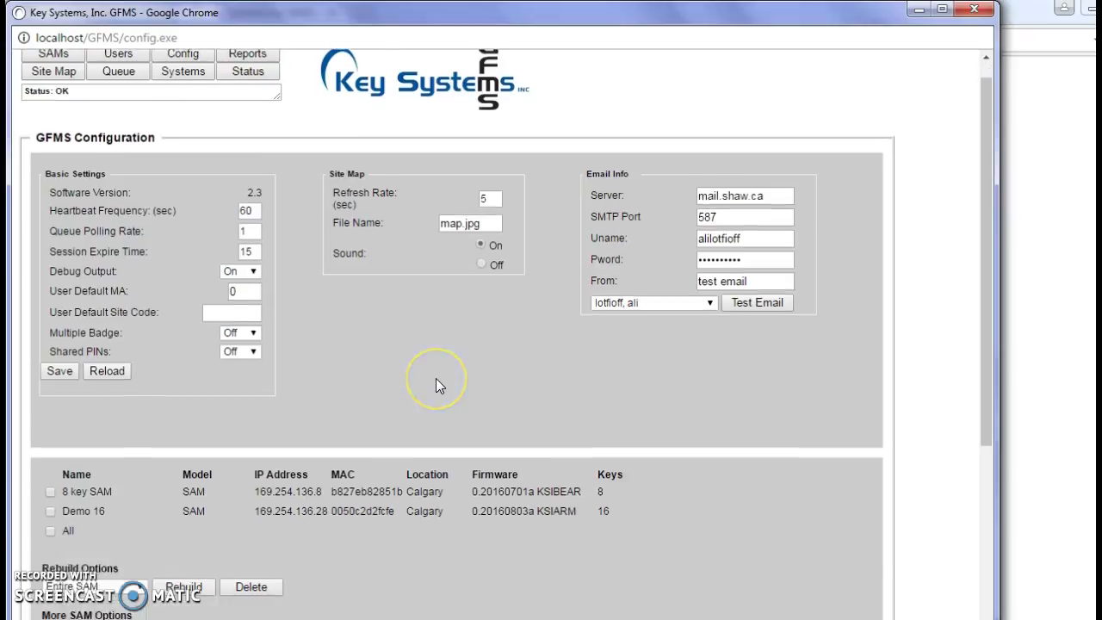
pyautogui.scroll(-4, 436, 378)
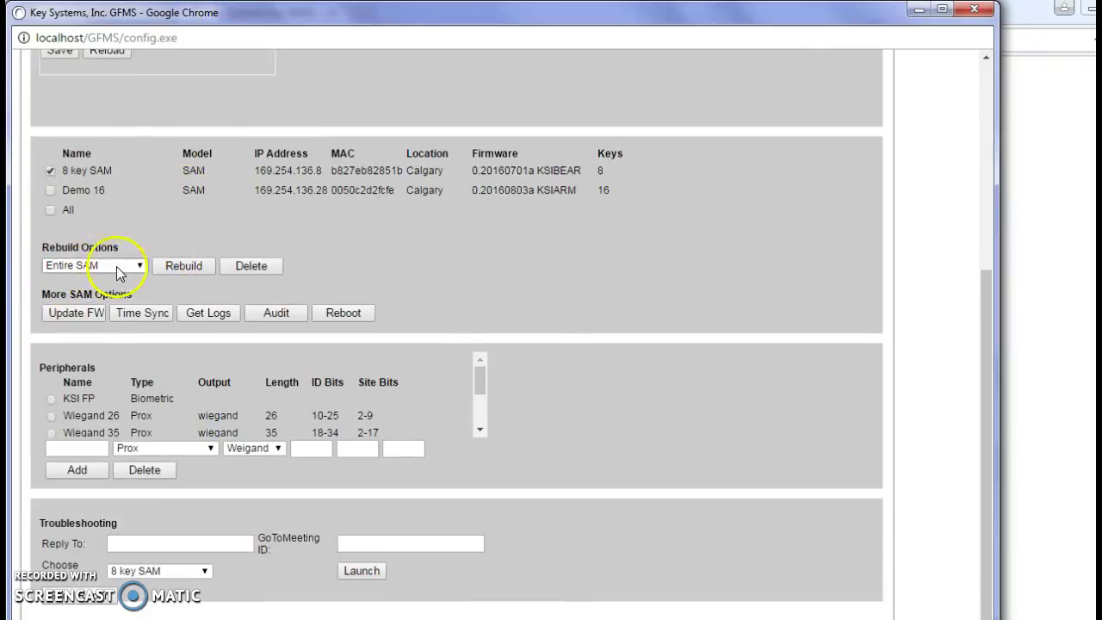
pyautogui.click(143, 265)
pyautogui.click(143, 267)
pyautogui.click(199, 266)
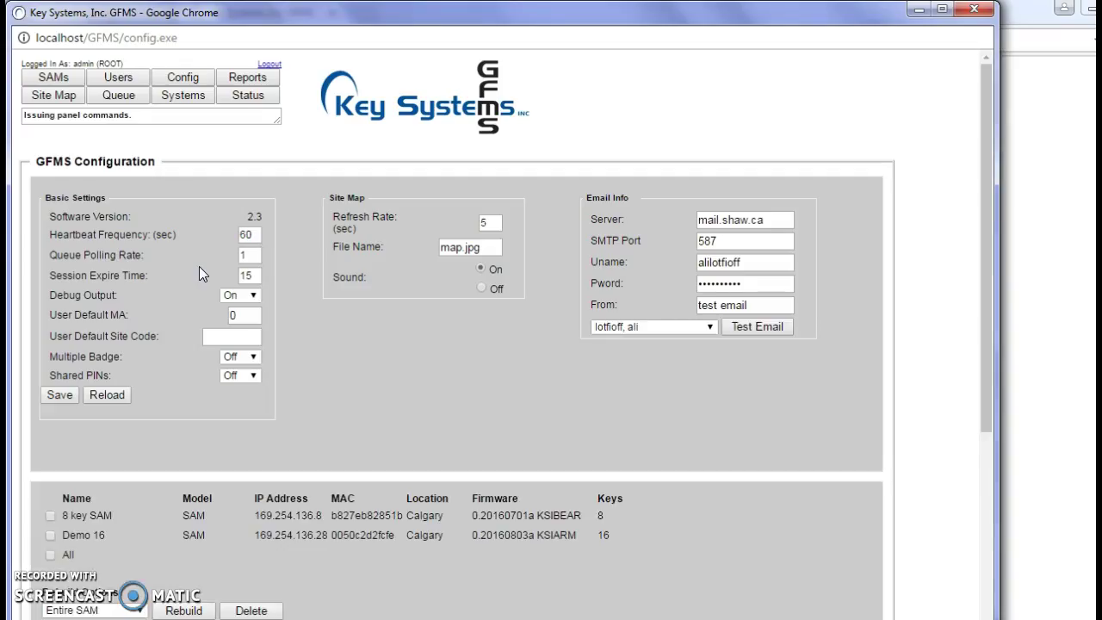
# Step: Refresh the queue and review the pending 8 key SAM commands like EDIT KEY 131 and 132
pyautogui.click(124, 98)
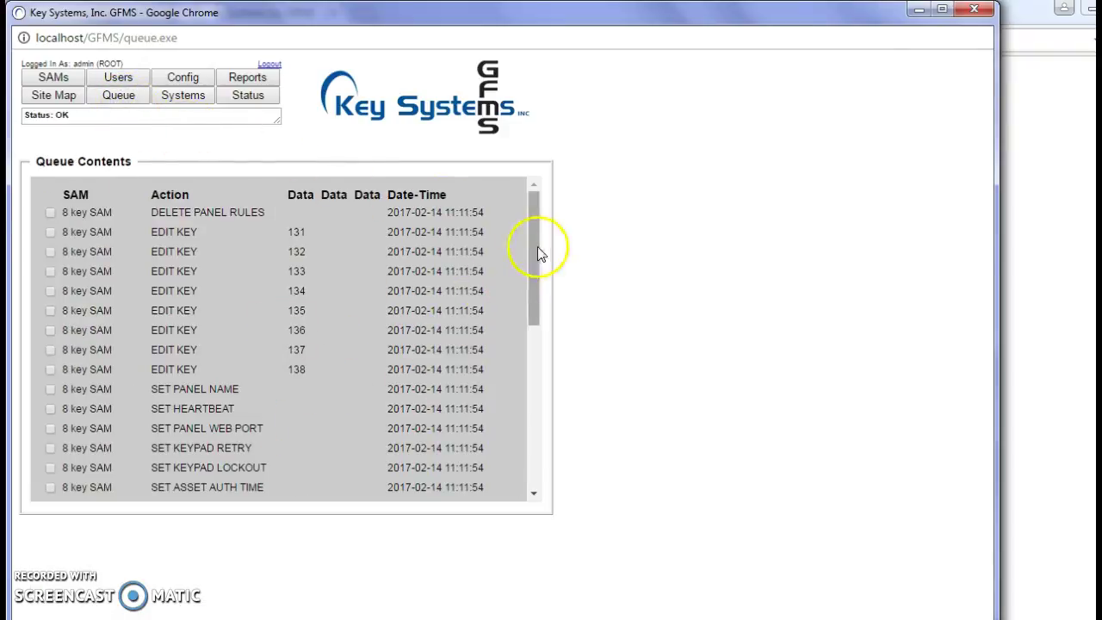
pyautogui.moveTo(539, 248); pyautogui.dragTo(525, 222)
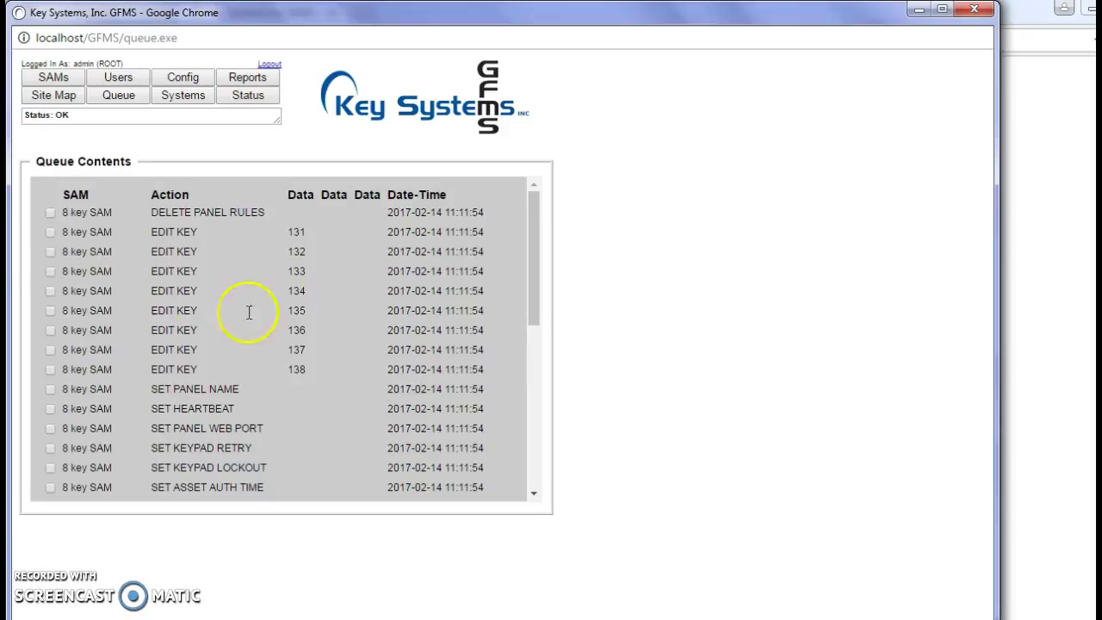
pyautogui.click(119, 102)
pyautogui.click(119, 102)
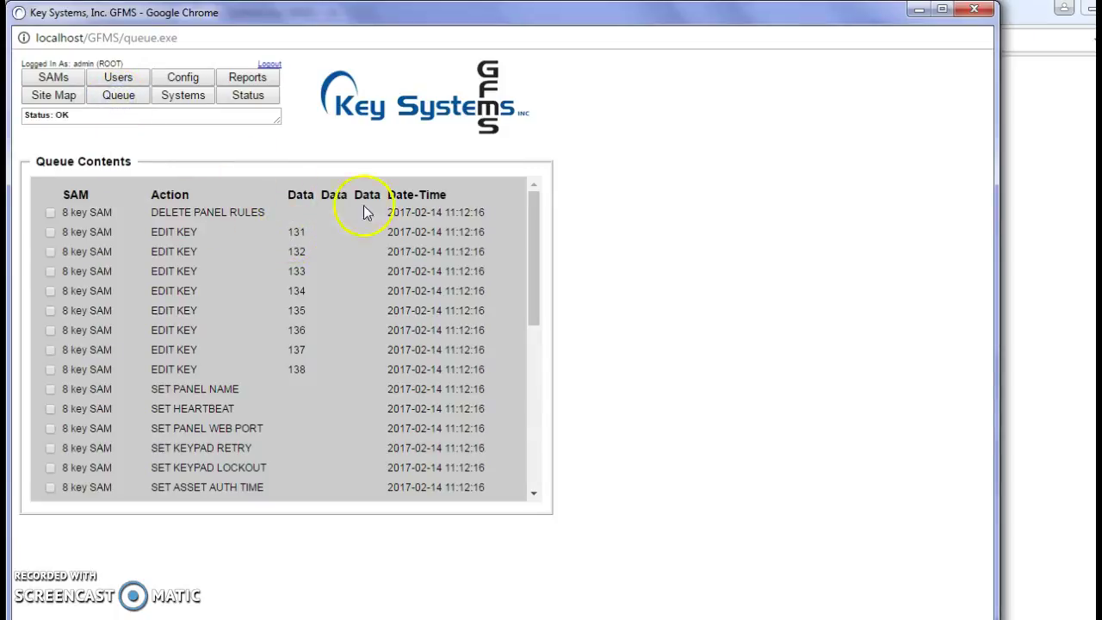
pyautogui.doubleClick(302, 231)
pyautogui.moveTo(277, 255); pyautogui.dragTo(278, 269)
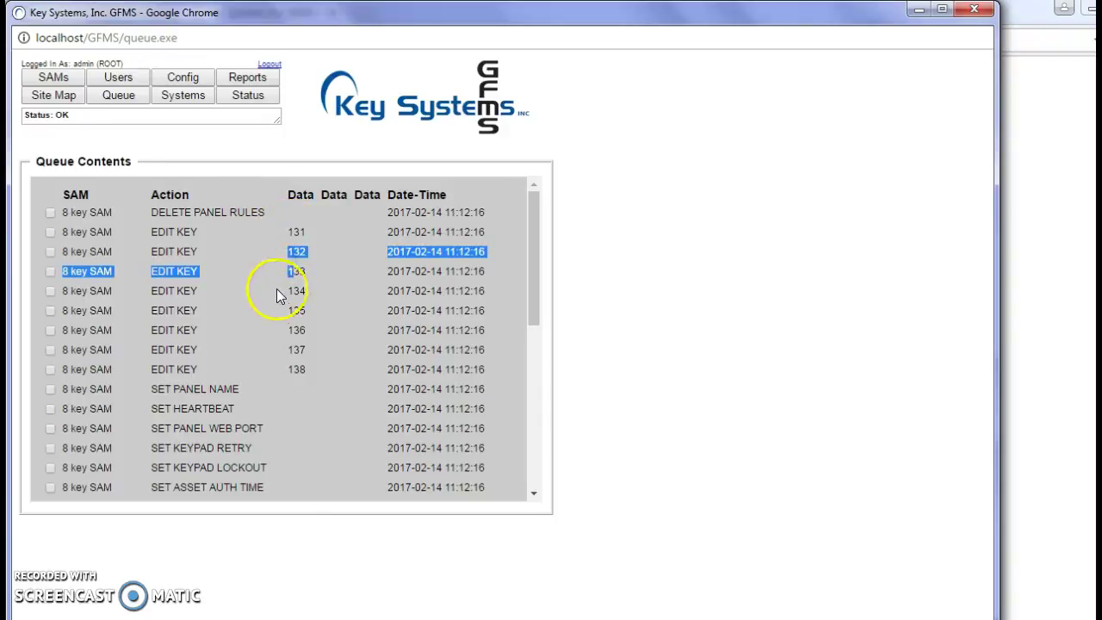
pyautogui.click(292, 240)
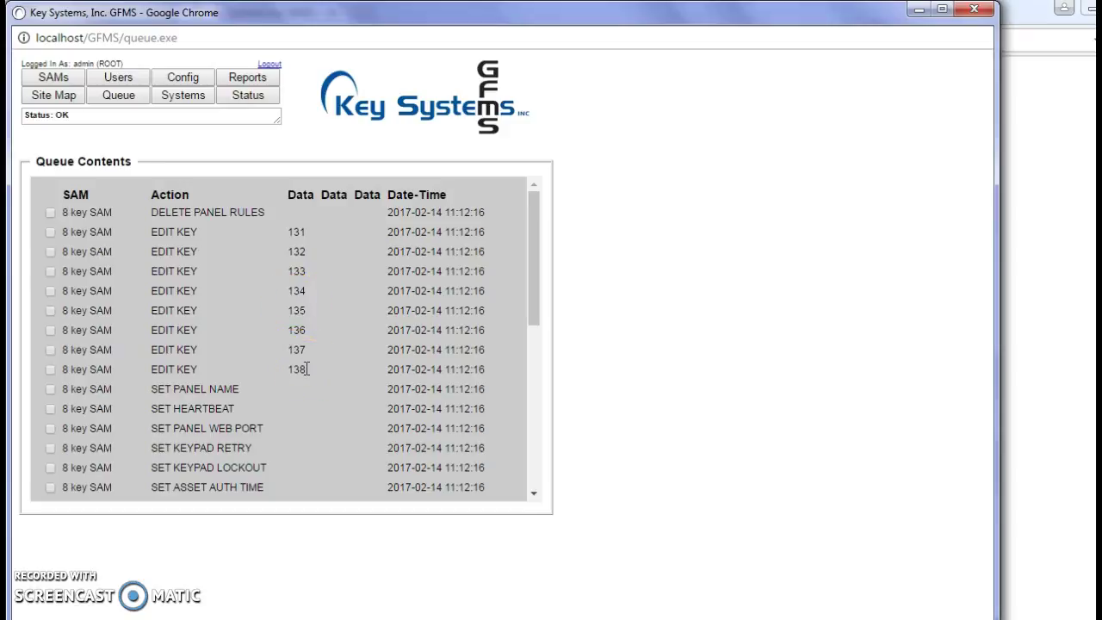
# Step: Select the 8 key SAM in the SAM menu and show its status and alarm states
pyautogui.click(54, 77)
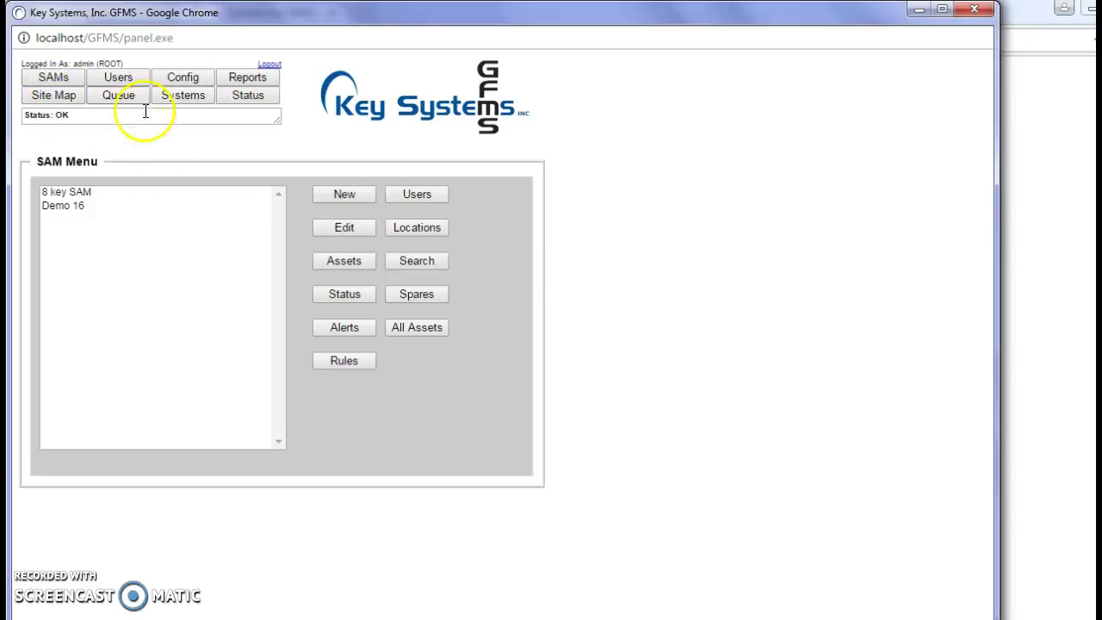
pyautogui.click(83, 191)
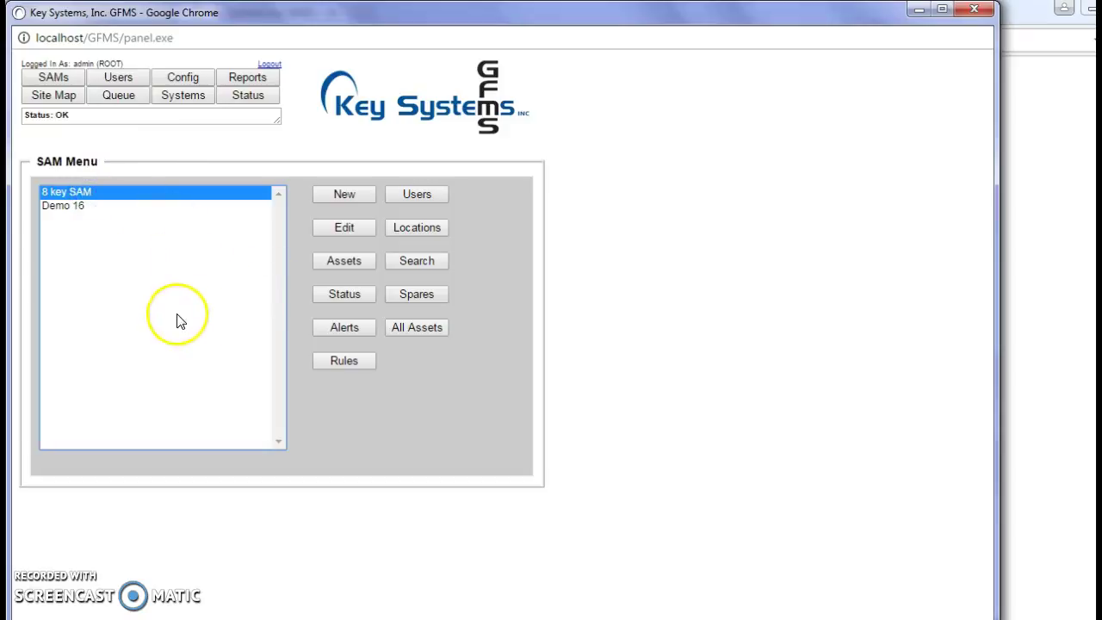
pyautogui.click(361, 296)
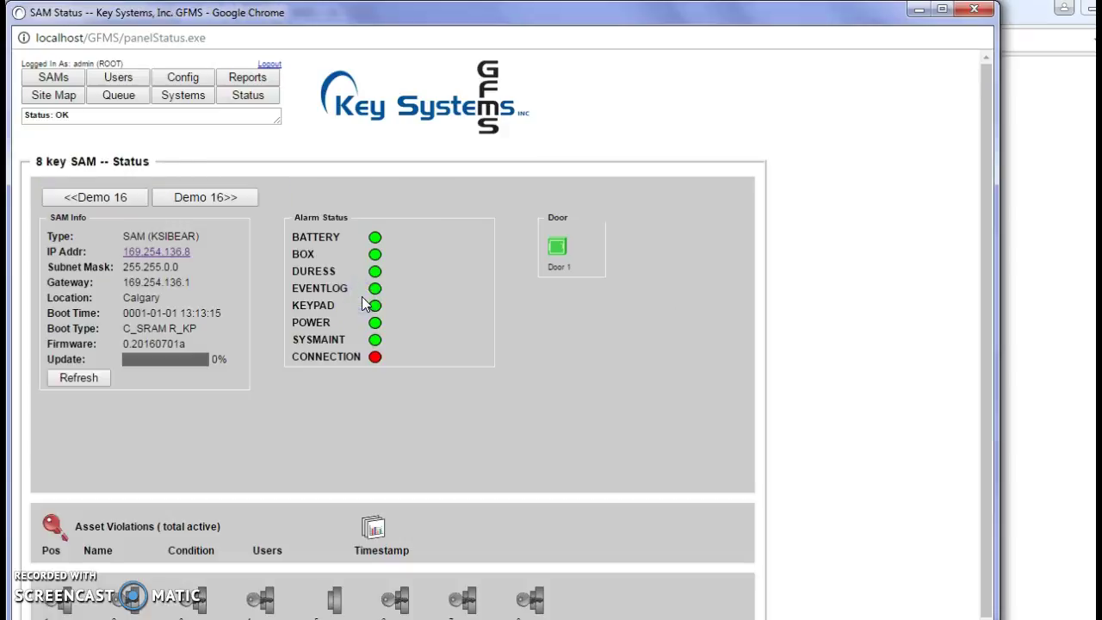